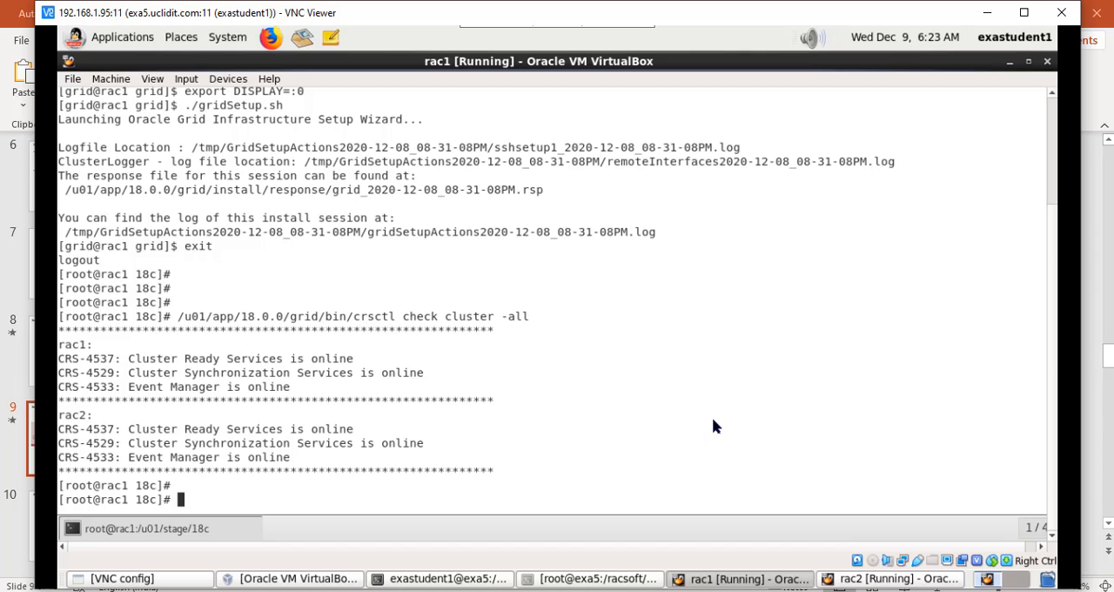
Step: Change to the /u01/stage directory on rac1 and list its contents
{"action": "type", "text": "cd /u01/"}
{"action": "type", "text": "sta"}
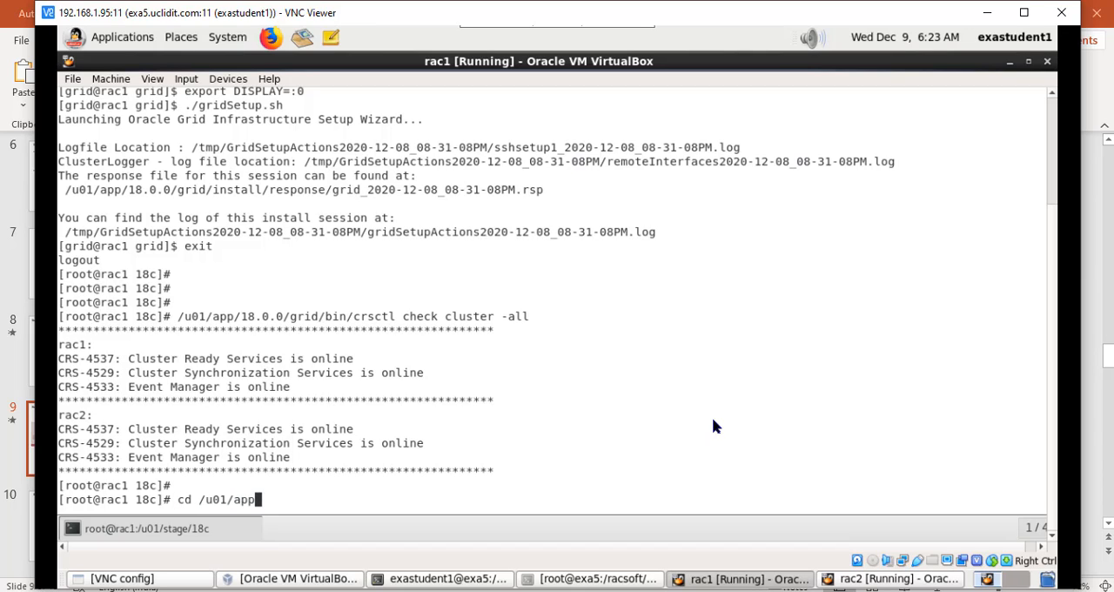
{"action": "key", "text": "BackSpace"}
{"action": "key", "text": "BackSpace"}
{"action": "key", "text": "BackSpace"}
{"action": "type", "text": "stage"}
{"action": "key", "text": "Return"}
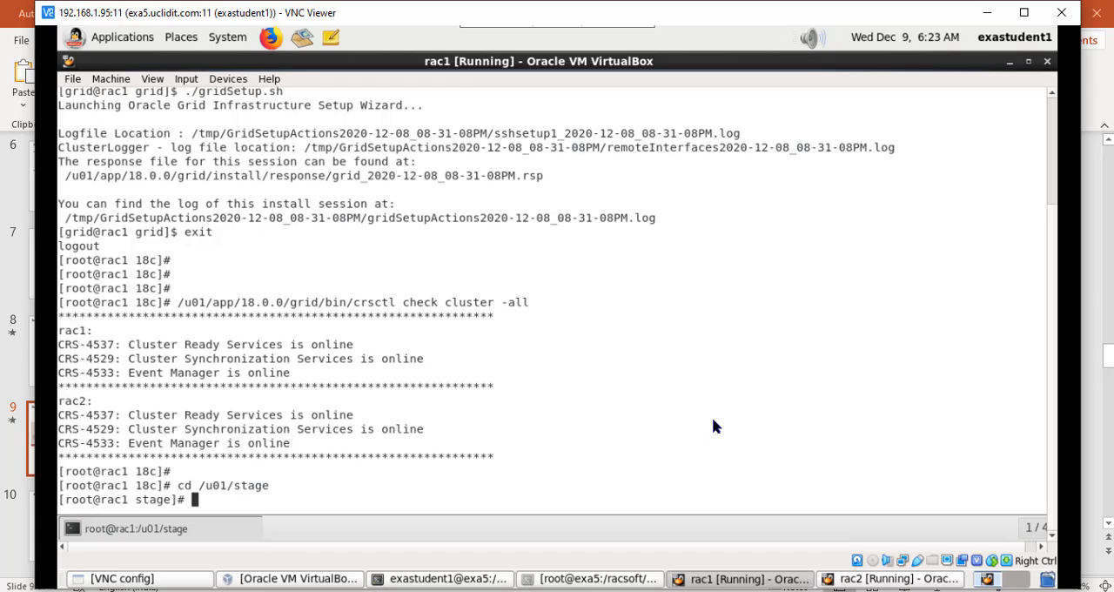
{"action": "type", "text": "ls"}
{"action": "key", "text": "Return"}
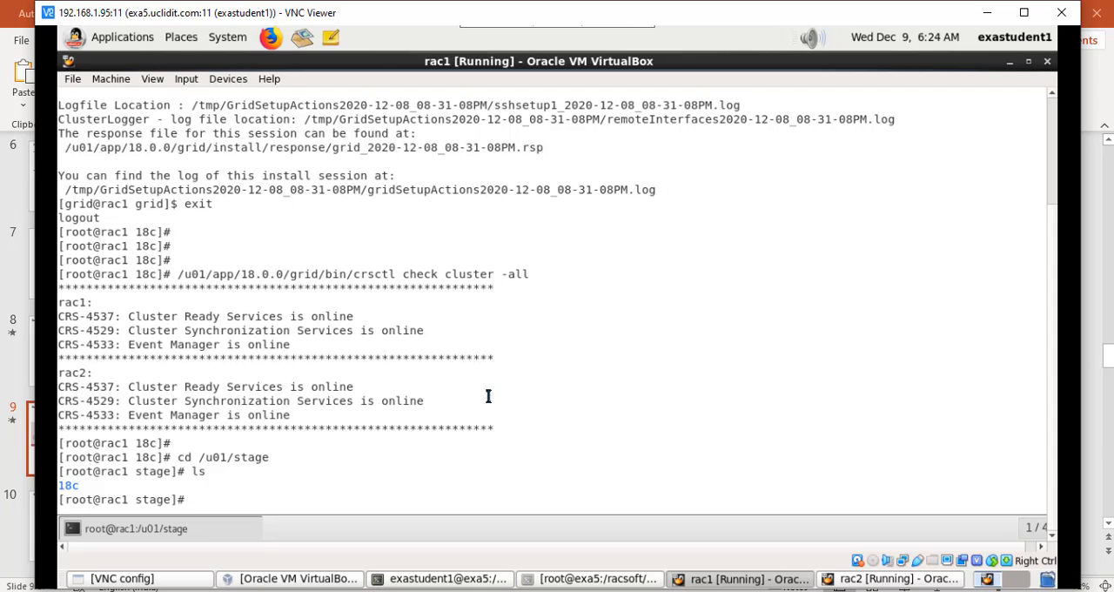
Step: Enter the 18c subdirectory and list the files in it
{"action": "type", "text": "cd 18c"}
{"action": "key", "text": "Return"}
{"action": "type", "text": "ls"}
{"action": "key", "text": "Return"}
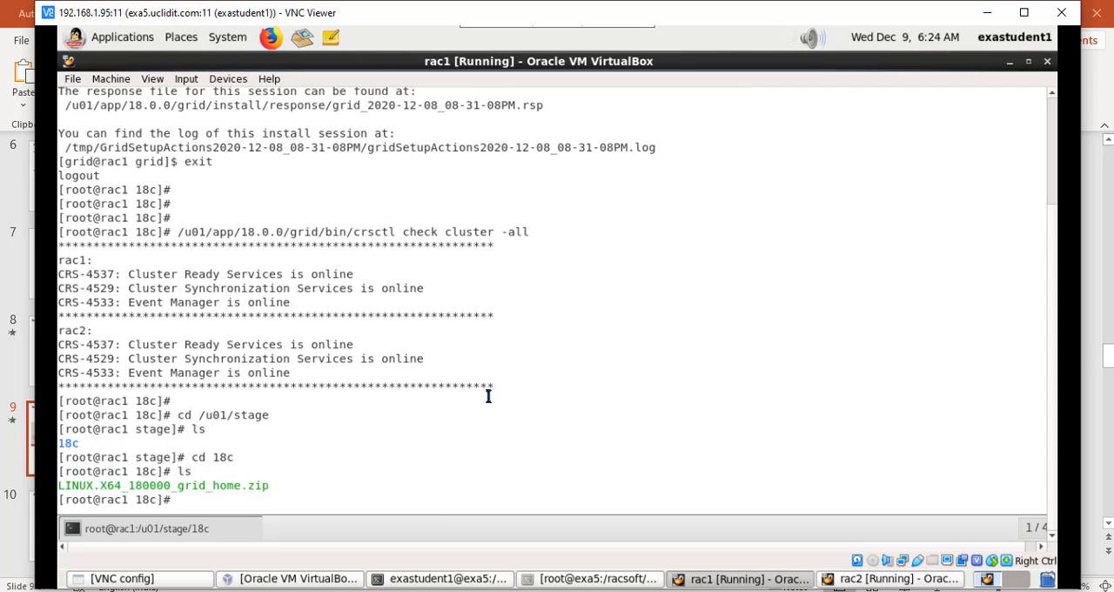
{"action": "left_click_drag", "start_coordinate": [189, 487], "coordinate": [235, 485]}
{"action": "left_click", "coordinate": [345, 476]}
Step: Switch to the exa5 host terminal, clear its screen and list the files in the 18c software directory
{"action": "left_click", "coordinate": [491, 581]}
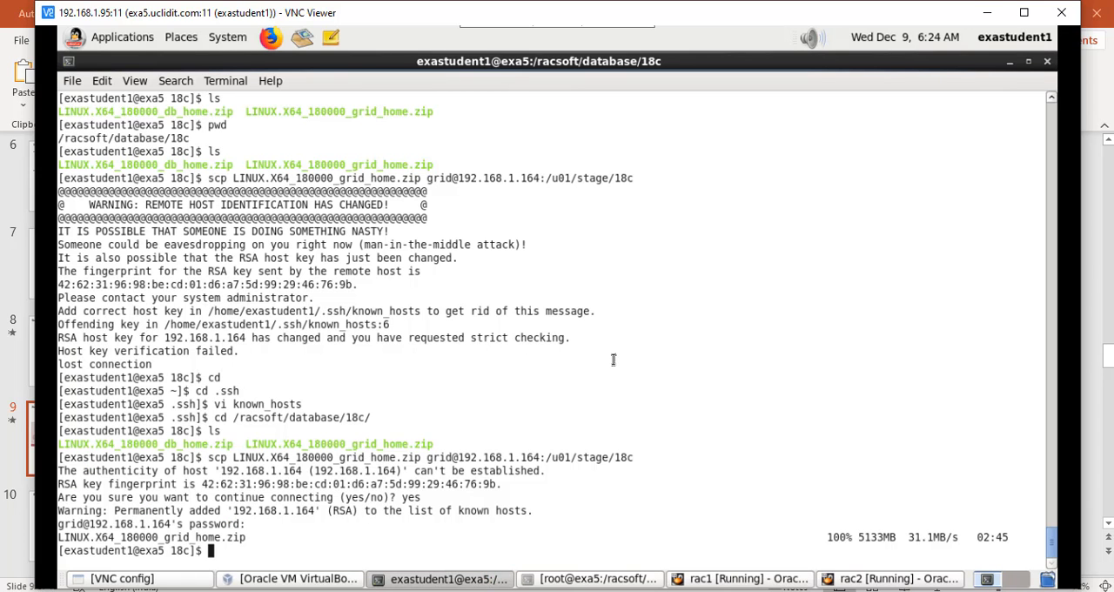
{"action": "type", "text": "clear"}
{"action": "key", "text": "Return"}
{"action": "key", "text": "Return"}
{"action": "key", "text": "Return"}
{"action": "key", "text": "Return"}
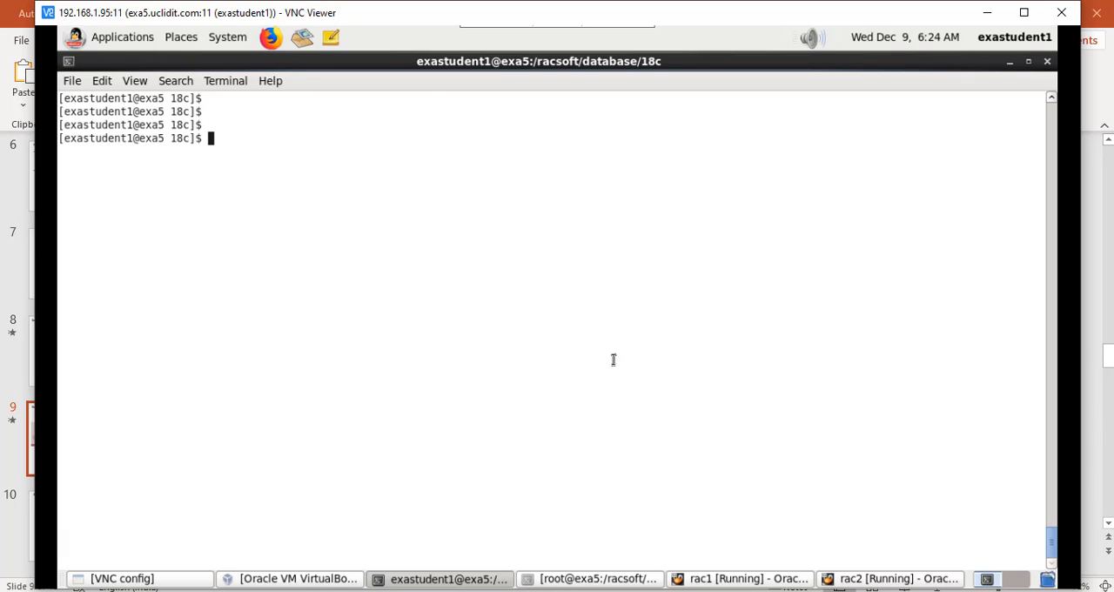
{"action": "type", "text": "ls"}
{"action": "key", "text": "Return"}
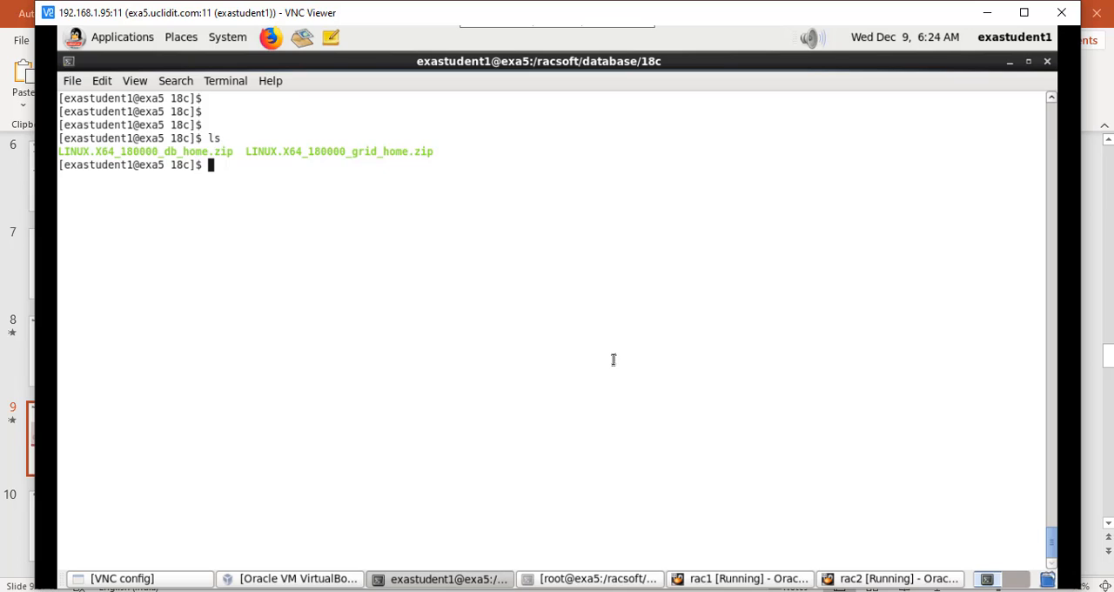
Step: Recall the earlier scp command and change its source file to LINUX.X64_180000_db_home.zip
{"action": "key", "text": "Up"}
{"action": "key", "text": "Up"}
{"action": "key", "text": "Up"}
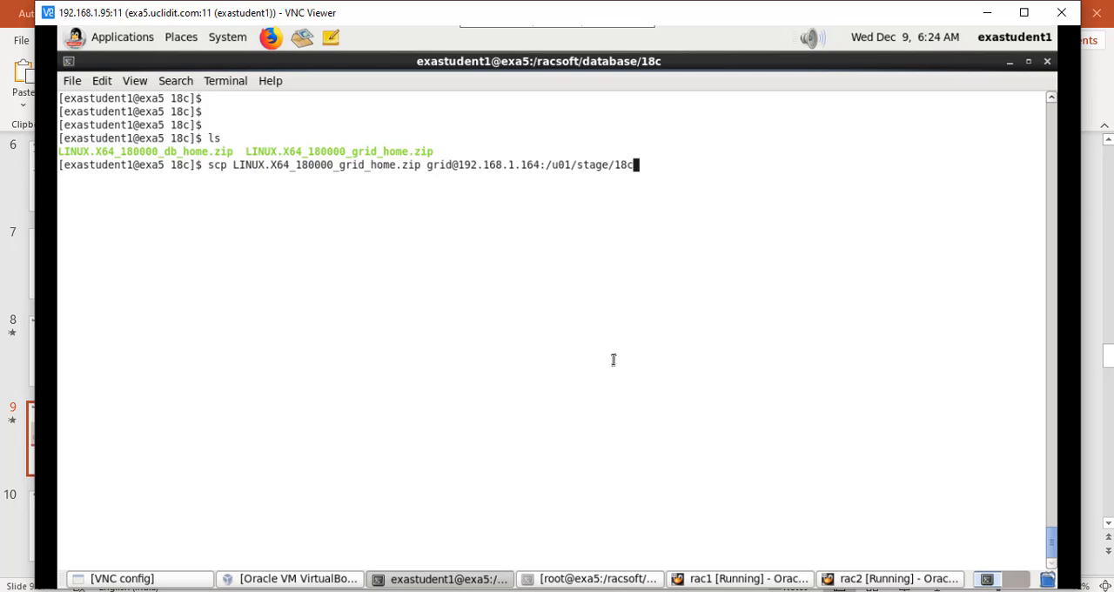
{"action": "key", "text": "Left"}
{"action": "key", "text": "Left"}
{"action": "key", "text": "Left"}
{"action": "key", "text": "Left"}
{"action": "key", "text": "Left"}
{"action": "key", "text": "Left"}
{"action": "key", "text": "Left"}
{"action": "key", "text": "Left"}
{"action": "key", "text": "Left"}
{"action": "key", "text": "Left"}
{"action": "key", "text": "Left"}
{"action": "key", "text": "Left"}
{"action": "key", "text": "Left"}
{"action": "key", "text": "Left"}
{"action": "key", "text": "Left"}
{"action": "key", "text": "Left"}
{"action": "key", "text": "Left"}
{"action": "key", "text": "Left"}
{"action": "key", "text": "Left"}
{"action": "key", "text": "Left"}
{"action": "key", "text": "Left"}
{"action": "key", "text": "Left"}
{"action": "key", "text": "Left"}
{"action": "key", "text": "Left"}
{"action": "key", "text": "Left"}
{"action": "key", "text": "BackSpace"}
{"action": "key", "text": "BackSpace"}
{"action": "key", "text": "BackSpace"}
Step: Change the scp login to oracle and try the copy to 192.168.1.164:/u01/stage/18c, entering the account password
{"action": "key", "text": "BackSpace"}
{"action": "type", "text": "db"}
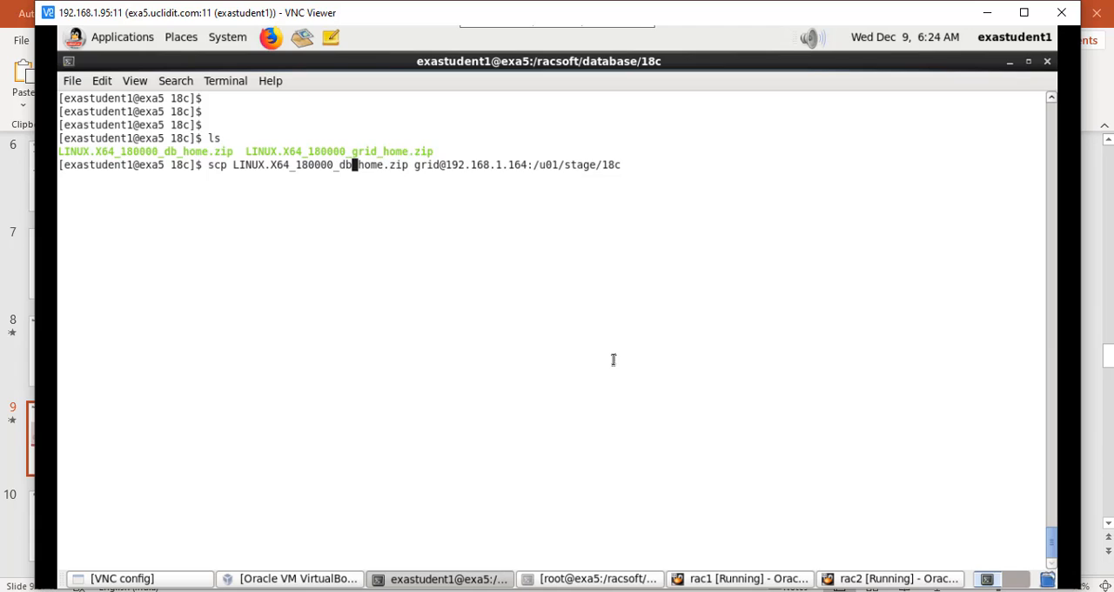
{"action": "key", "text": "Right"}
{"action": "key", "text": "Right"}
{"action": "key", "text": "Right"}
{"action": "key", "text": "Right"}
{"action": "key", "text": "Right"}
{"action": "key", "text": "Right"}
{"action": "key", "text": "Right"}
{"action": "key", "text": "Right"}
{"action": "key", "text": "Right"}
{"action": "key", "text": "Right"}
{"action": "key", "text": "Right"}
{"action": "key", "text": "Right"}
{"action": "key", "text": "Right"}
{"action": "key", "text": "Right"}
{"action": "key", "text": "BackSpace"}
{"action": "key", "text": "BackSpace"}
{"action": "key", "text": "BackSpace"}
{"action": "key", "text": "BackSpace"}
{"action": "type", "text": "oracl"}
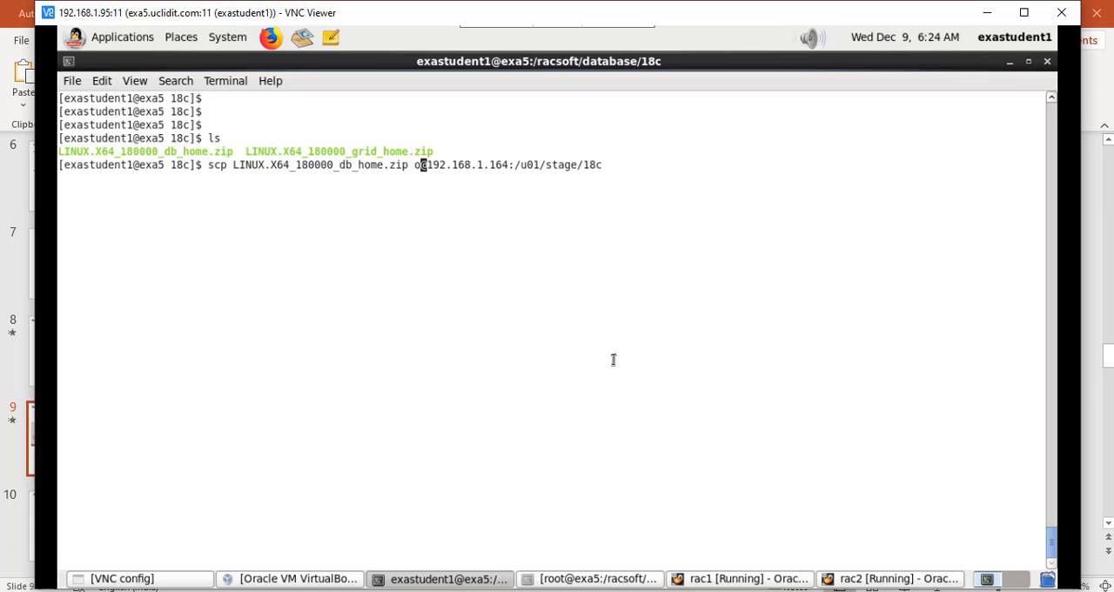
{"action": "type", "text": "e"}
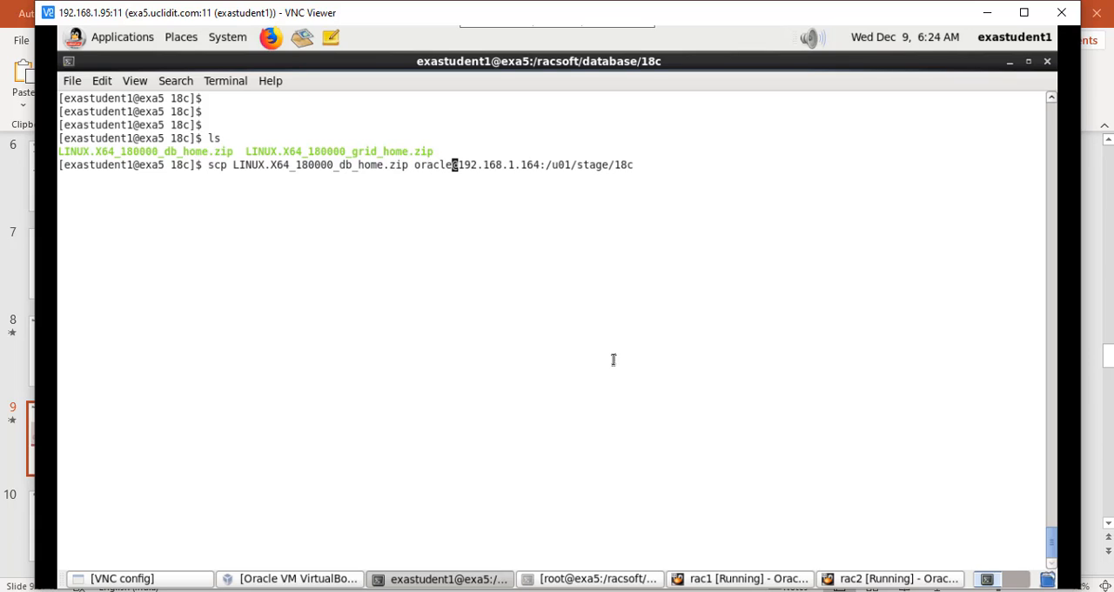
{"action": "key", "text": "Return"}
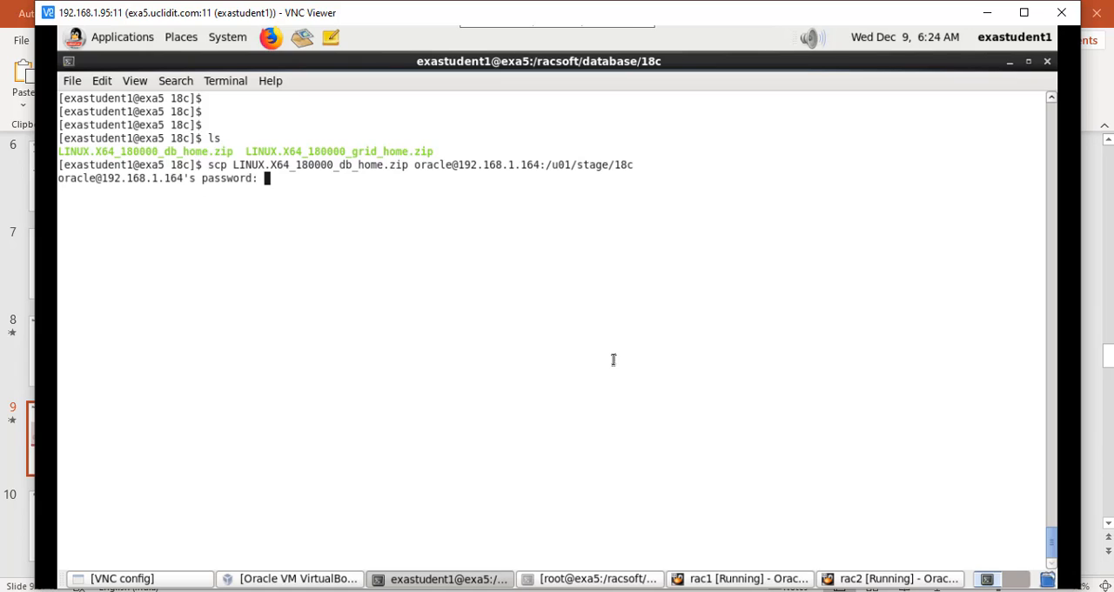
{"action": "key", "text": "Return"}
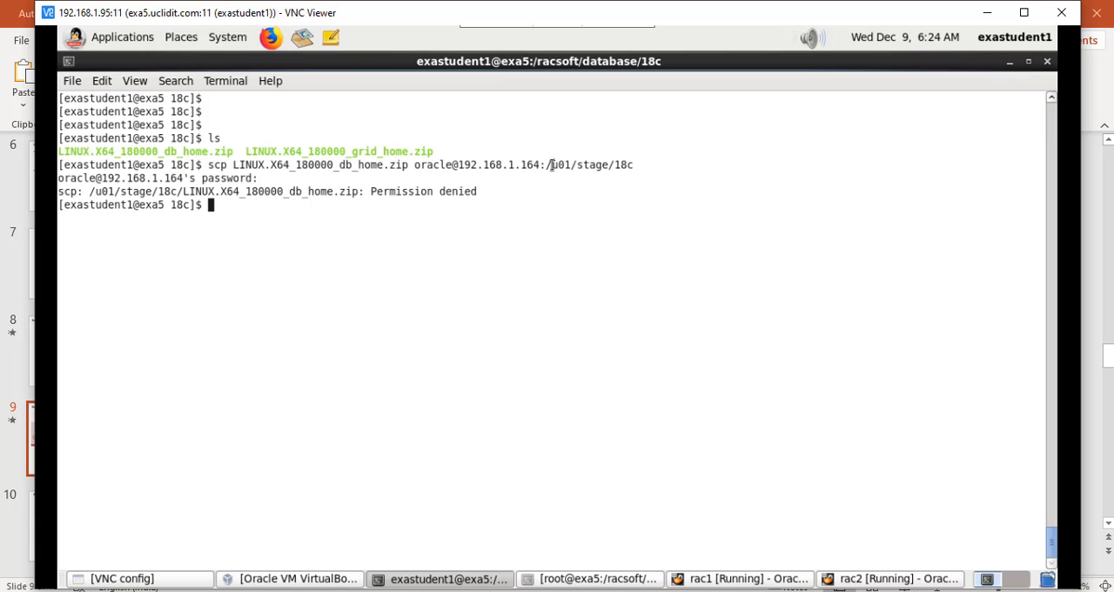
Step: In the separate root@rac1 terminal window, go to /u01/stage and list its contents in long format with ownership and permissions
{"action": "left_click_drag", "start_coordinate": [551, 165], "coordinate": [639, 165]}
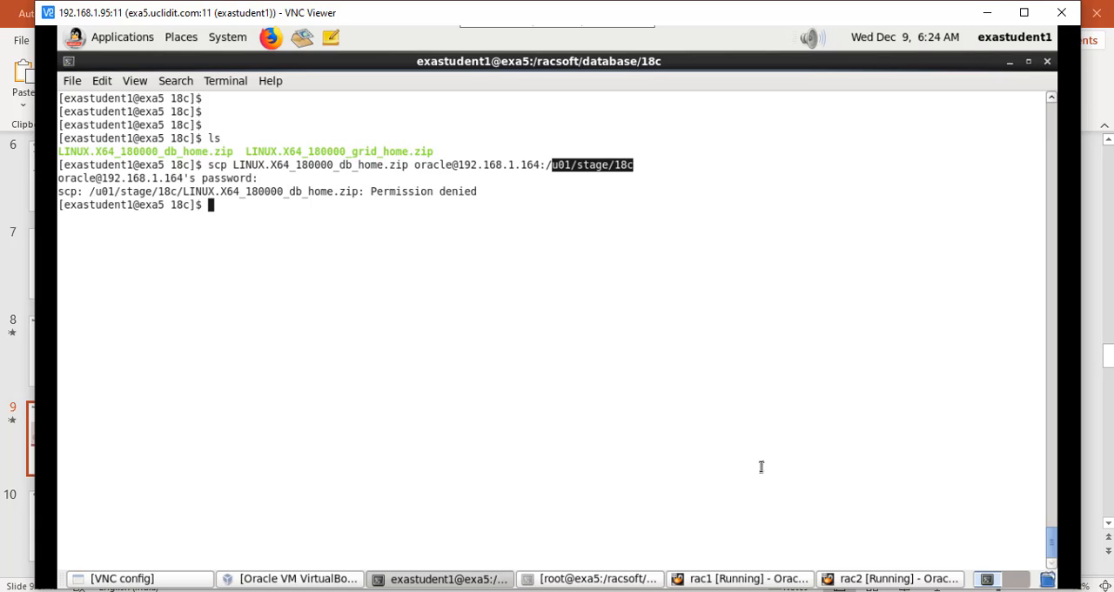
{"action": "left_click", "coordinate": [735, 578]}
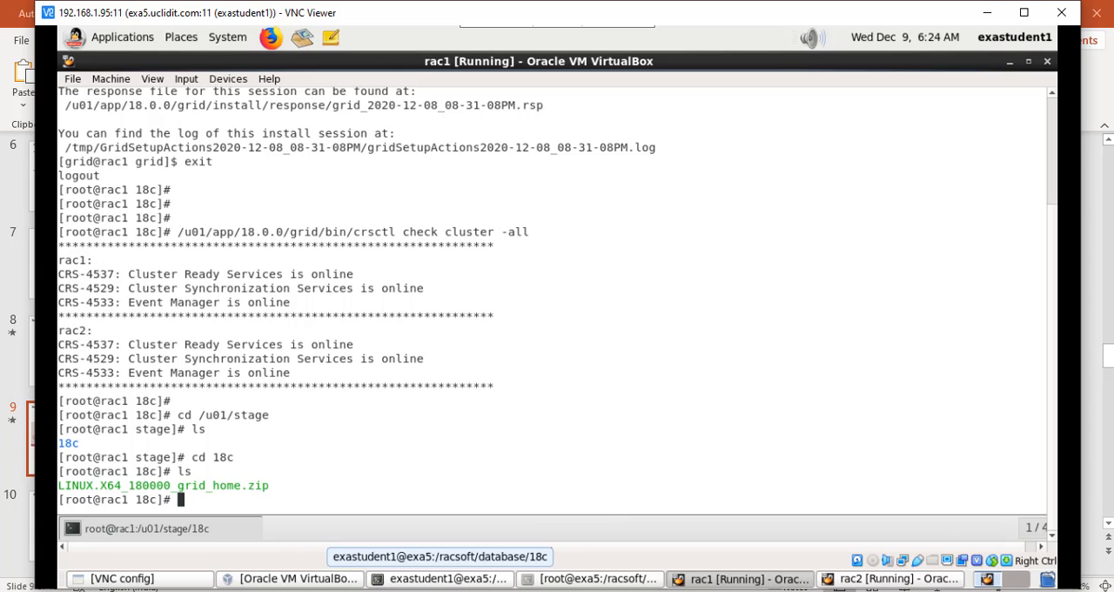
{"action": "left_click", "coordinate": [274, 590]}
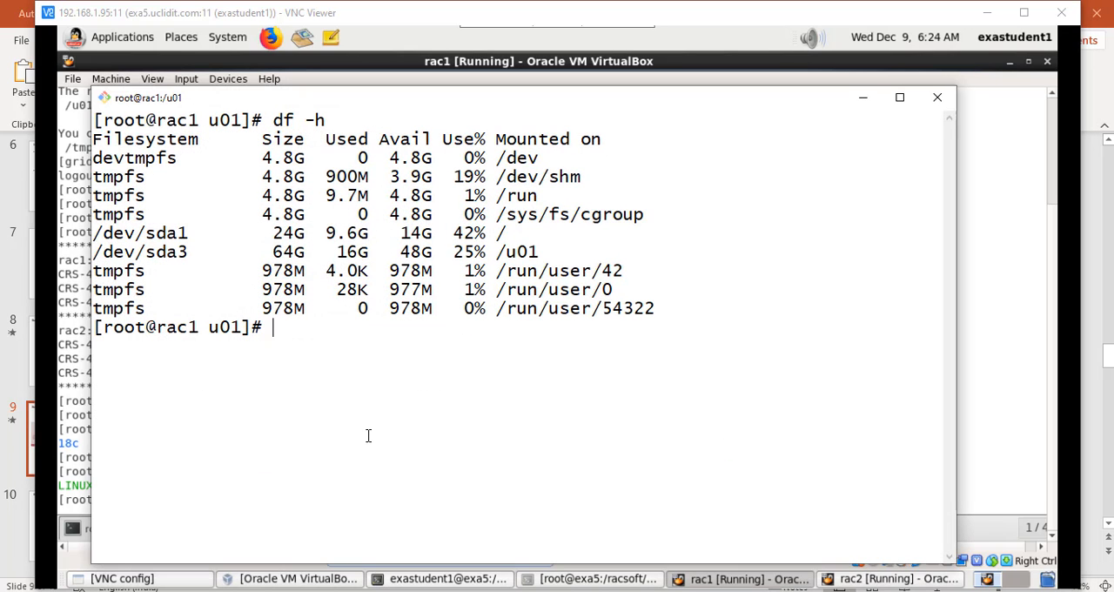
{"action": "type", "text": "cd /u"}
{"action": "type", "text": "01/app"}
{"action": "key", "text": "BackSpace"}
{"action": "key", "text": "BackSpace"}
{"action": "key", "text": "BackSpace"}
{"action": "type", "text": "s"}
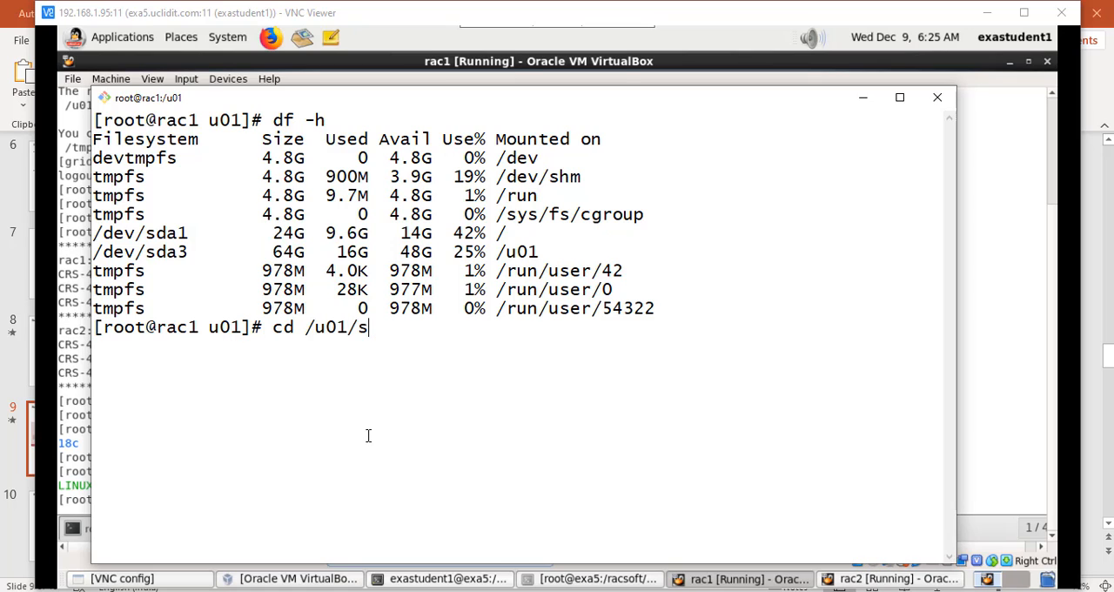
{"action": "type", "text": "tage"}
{"action": "key", "text": "Return"}
{"action": "type", "text": "ls -"}
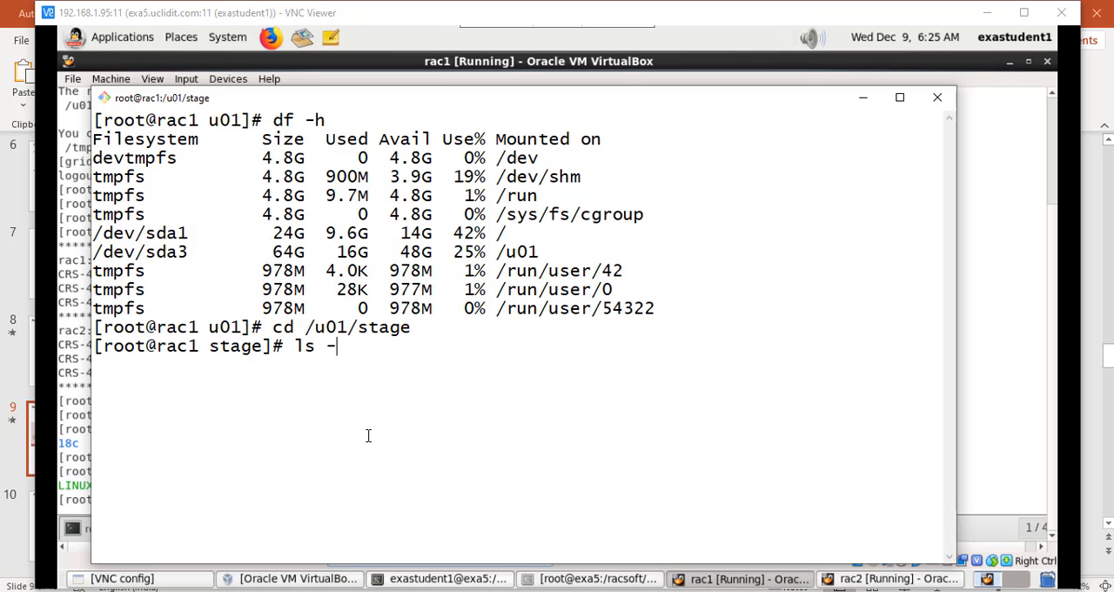
{"action": "type", "text": "l"}
{"action": "key", "text": "Return"}
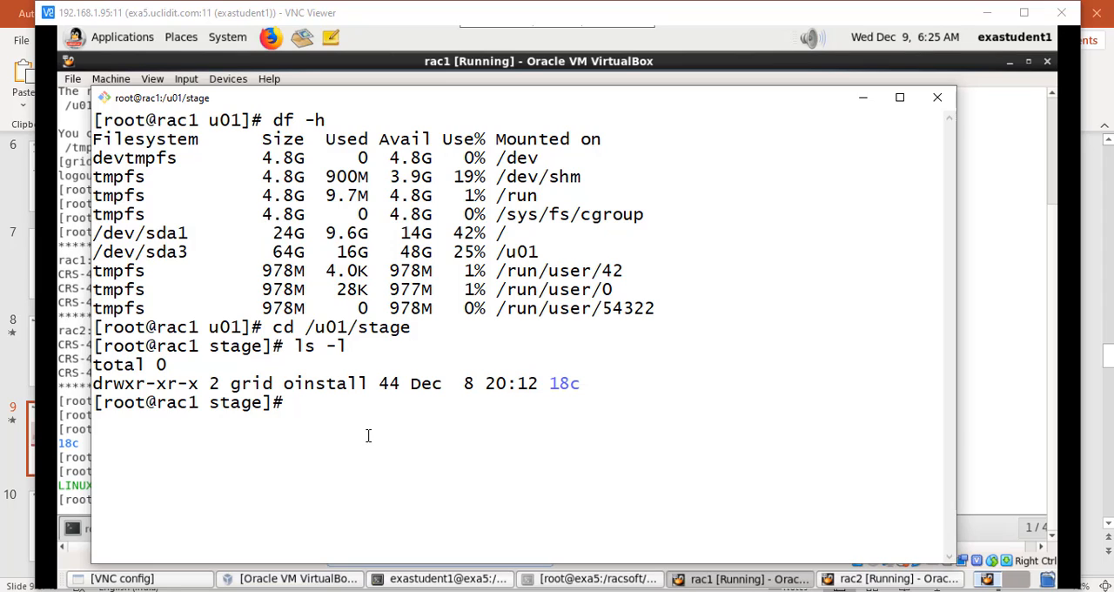
Step: Set the permissions of the 18c directory to 775 with chmod
{"action": "type", "text": "chmod 775 18c"}
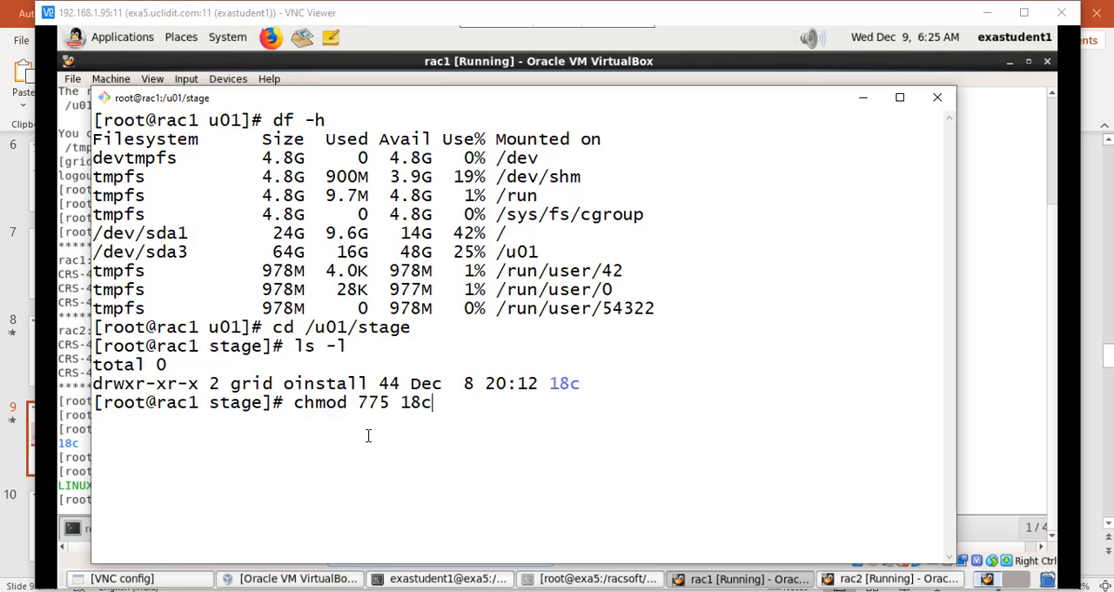
{"action": "key", "text": "Return"}
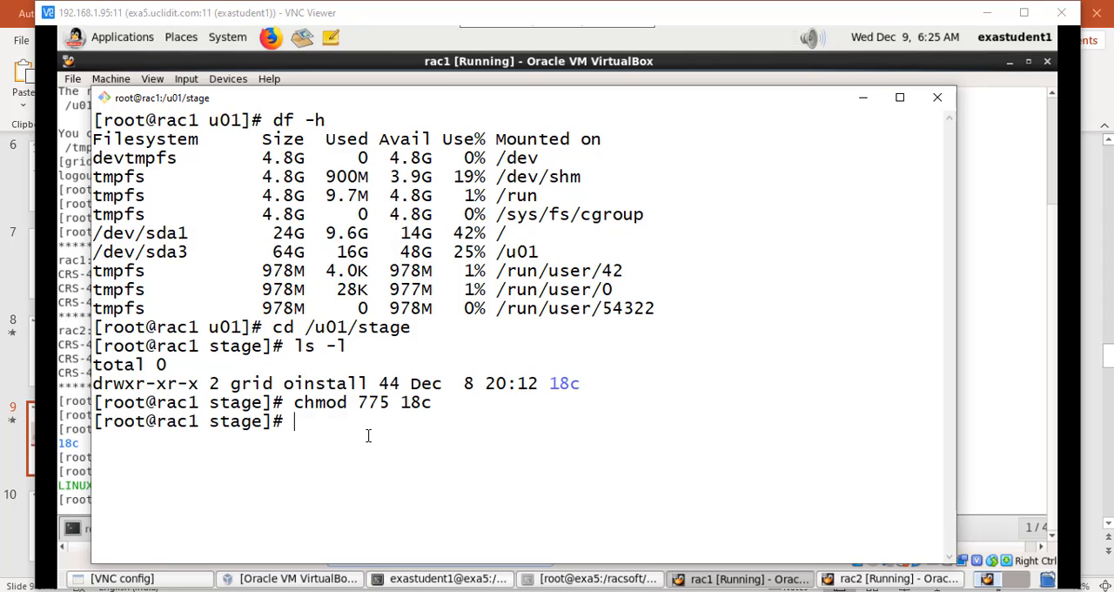
Step: Back in the exa5 host terminal, rerun the scp copy of LINUX.X64_180000_db_home.zip and enter the oracle account password
{"action": "left_click", "coordinate": [447, 578]}
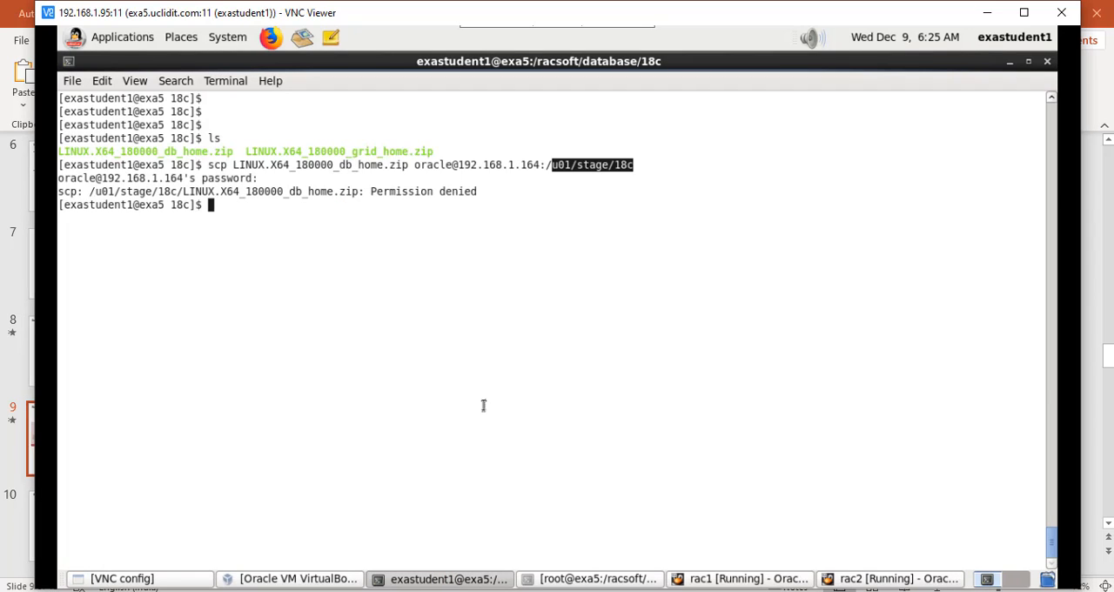
{"action": "key", "text": "Up"}
{"action": "key", "text": "Return"}
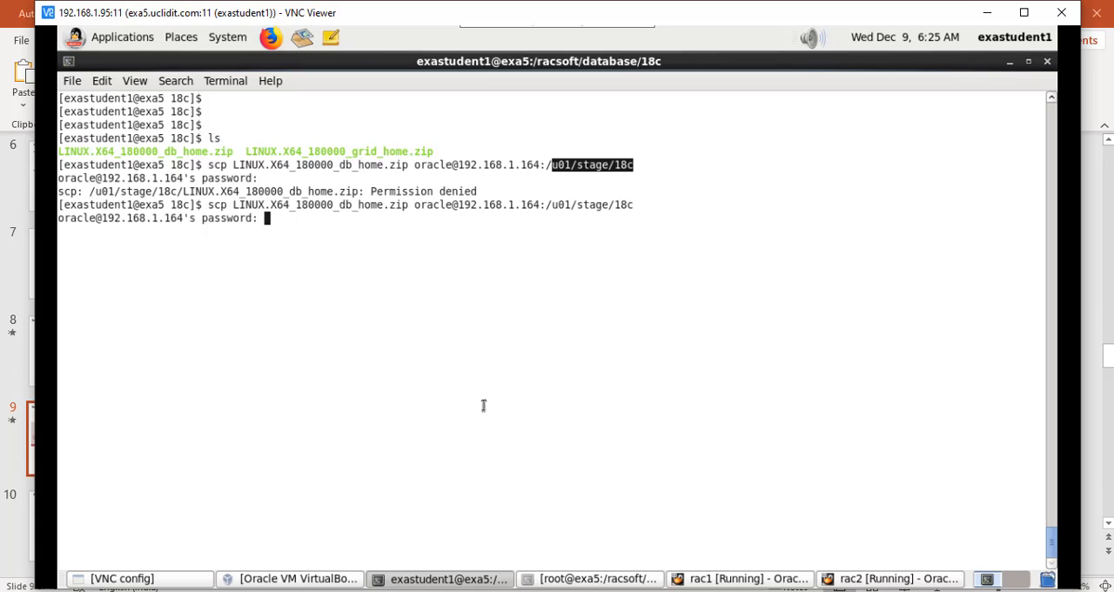
{"action": "key", "text": "Return"}
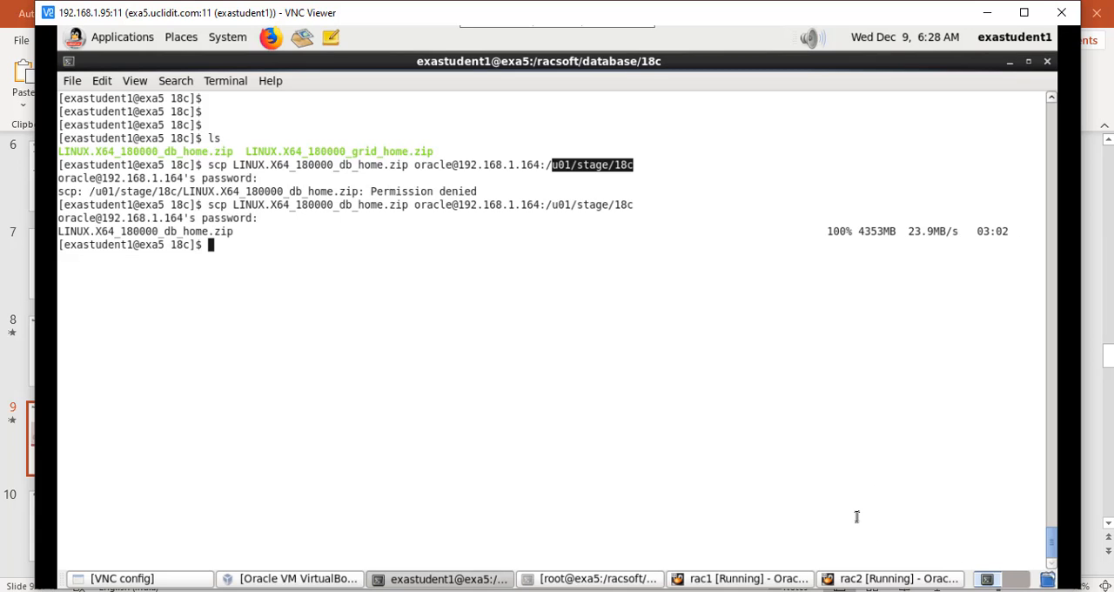
Step: Switch to the rac1 virtual machine and list the 18c directory to check for the copied database zip
{"action": "left_click", "coordinate": [729, 579]}
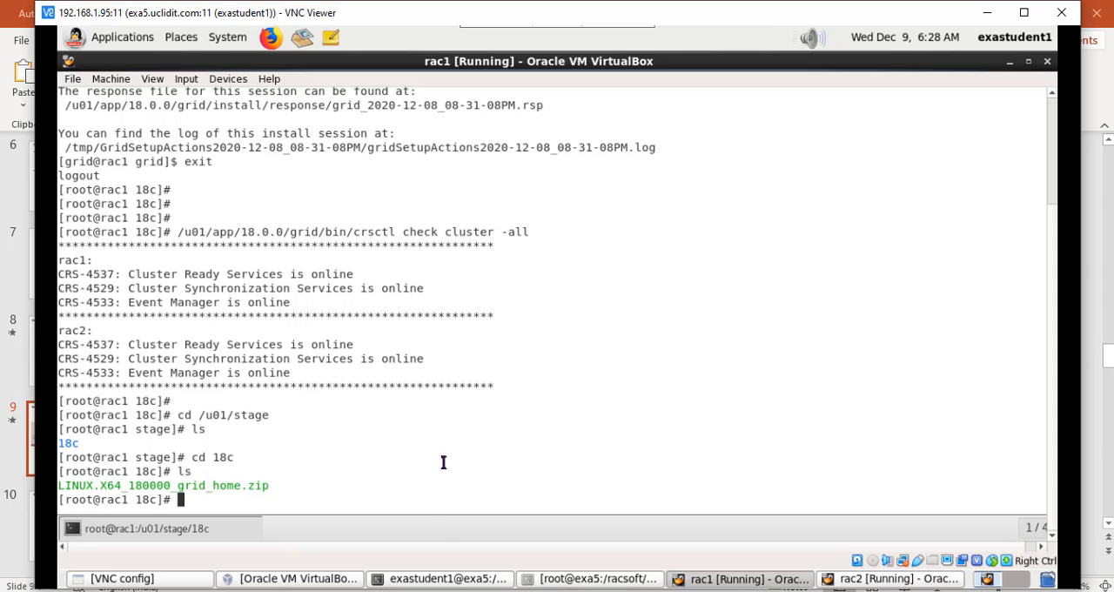
{"action": "type", "text": "ls"}
{"action": "key", "text": "Return"}
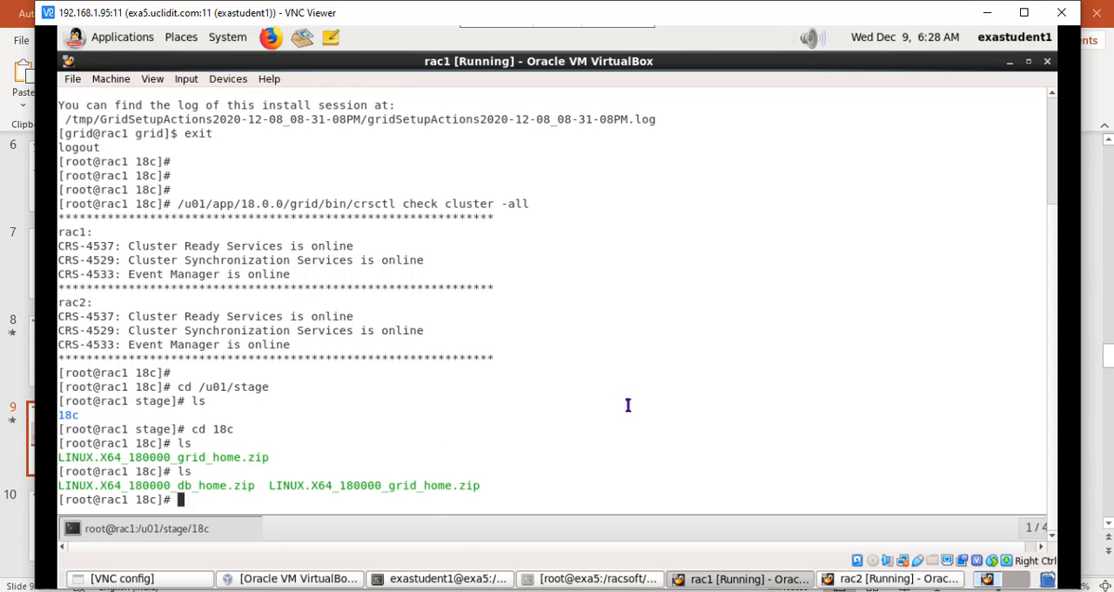
Step: Clear the rac1 terminal screen and list the staged zip files again
{"action": "type", "text": "clear"}
{"action": "key", "text": "Return"}
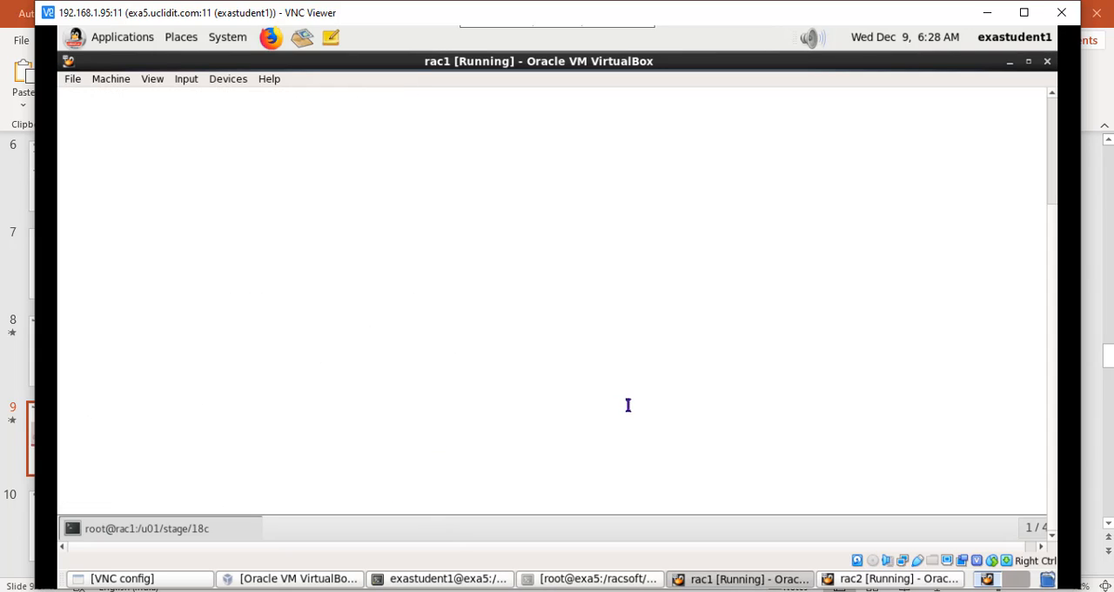
{"action": "key", "text": "Return"}
{"action": "key", "text": "Return"}
{"action": "key", "text": "Return"}
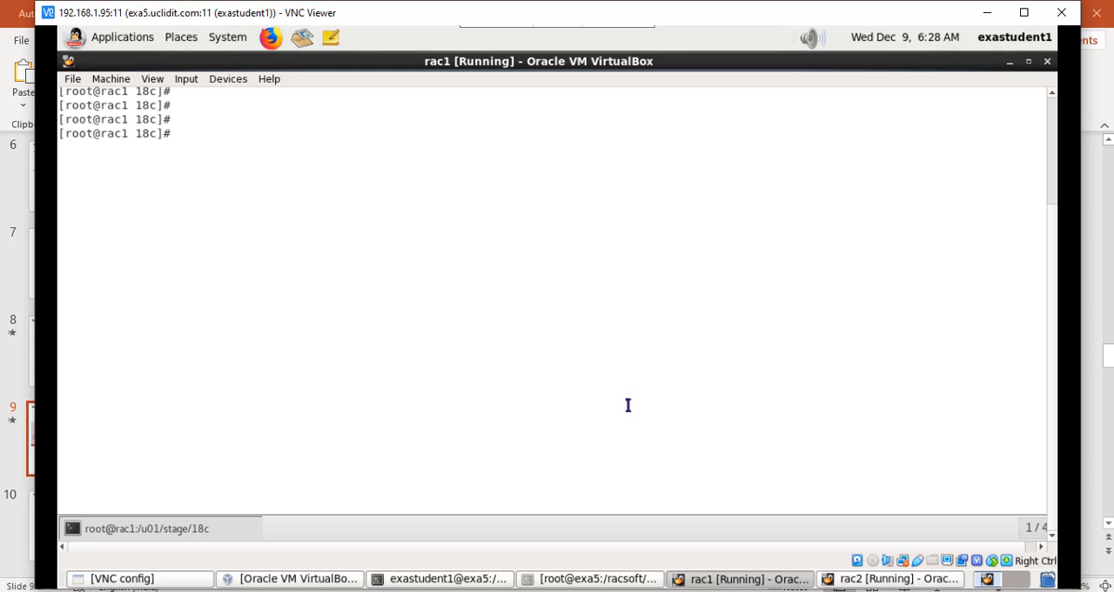
{"action": "type", "text": "ls"}
{"action": "key", "text": "Return"}
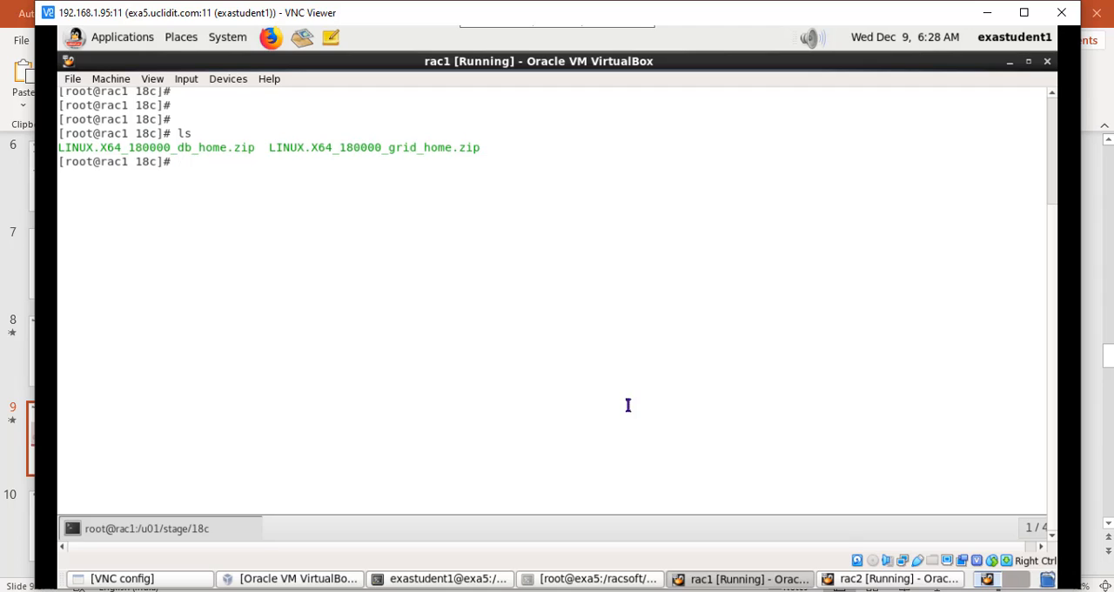
Step: Switch from root to the oracle user with a login shell using su - oracle
{"action": "type", "text": "su"}
{"action": "type", "text": "- oracle"}
{"action": "key", "text": "Return"}
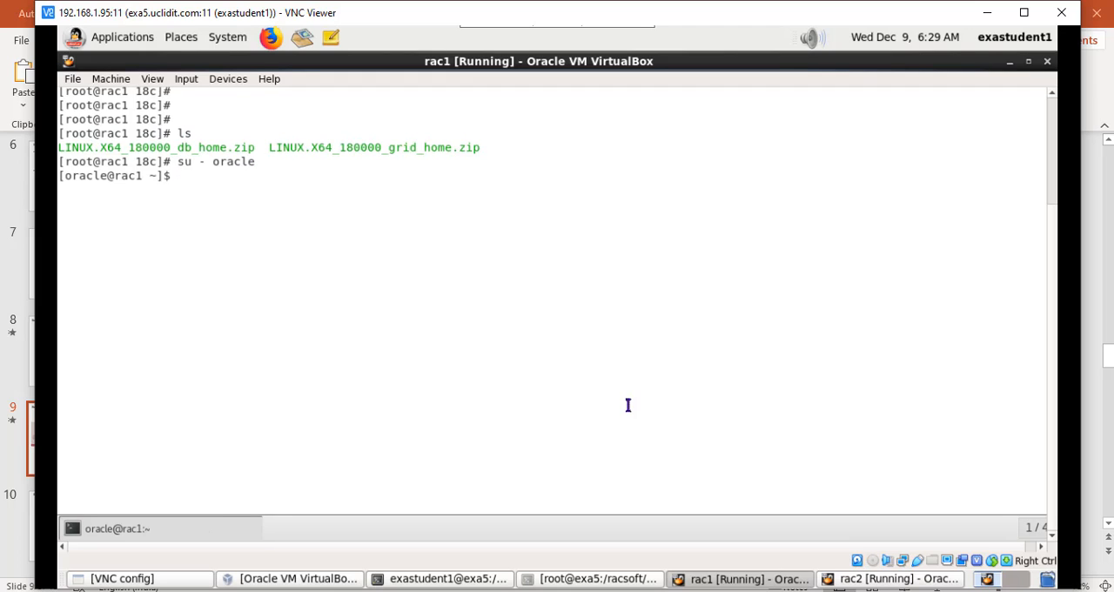
{"action": "key", "text": "Return"}
{"action": "key", "text": "Return"}
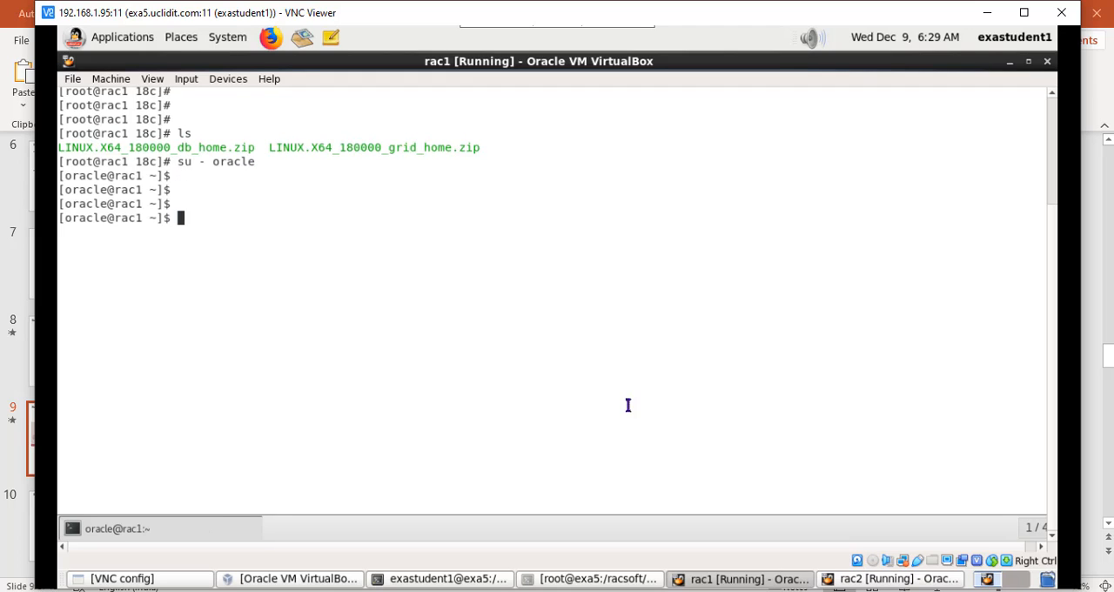
Step: As oracle, change to /u01/stage/18c/ and list the files there
{"action": "type", "text": "cd /u01/stage/"}
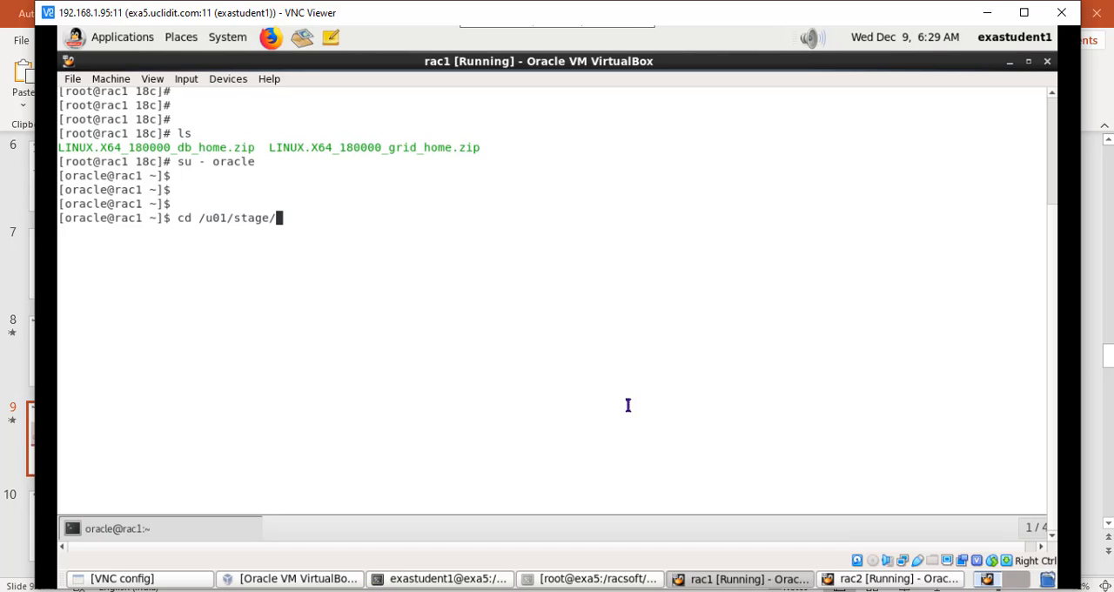
{"action": "type", "text": "18c/"}
{"action": "key", "text": "Return"}
{"action": "type", "text": "ls"}
{"action": "key", "text": "Return"}
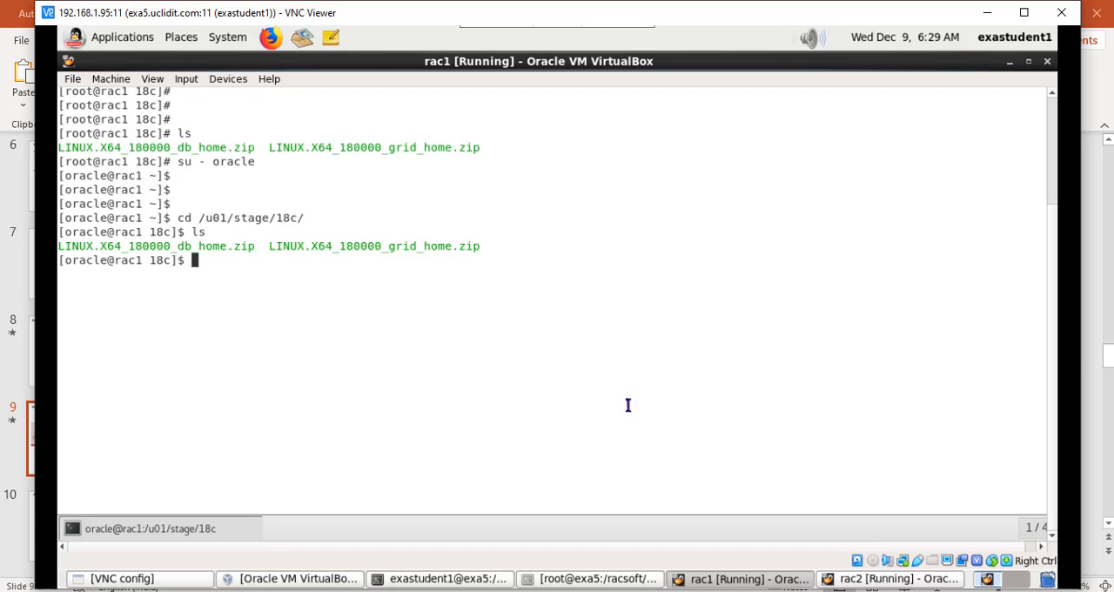
Step: Unzip LINUX.X64_180000_db_home.zip into /u01/app/oracle/product/18.0.0/dbhome_1/
{"action": "type", "text": "unzip L"}
{"action": "key", "text": "Tab"}
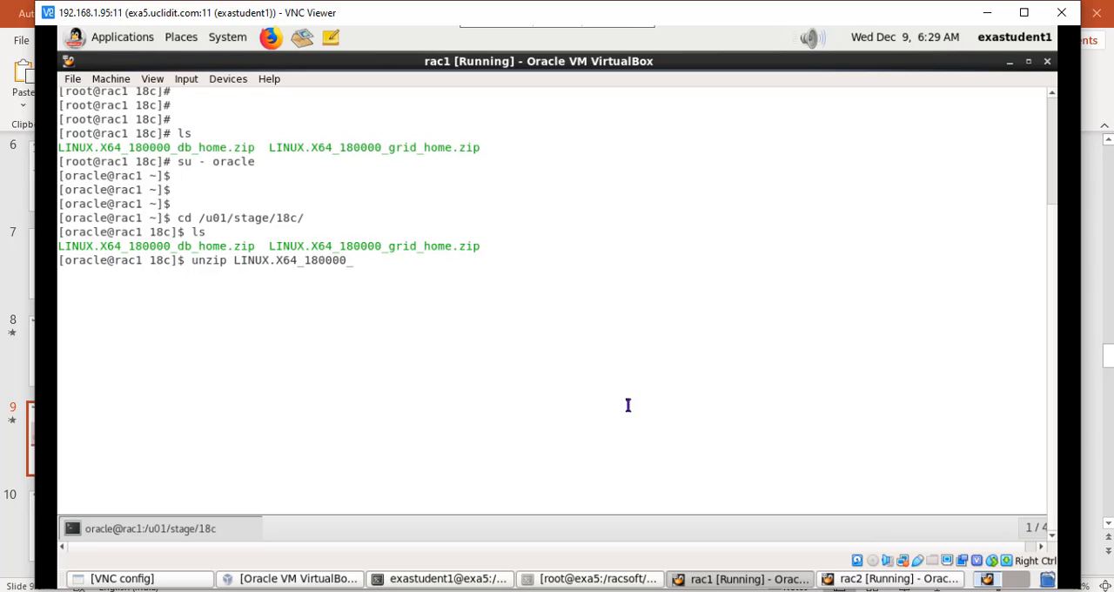
{"action": "type", "text": "D"}
{"action": "key", "text": "BackSpace"}
{"action": "type", "text": "d"}
{"action": "key", "text": "Tab"}
{"action": "type", "text": "-d "}
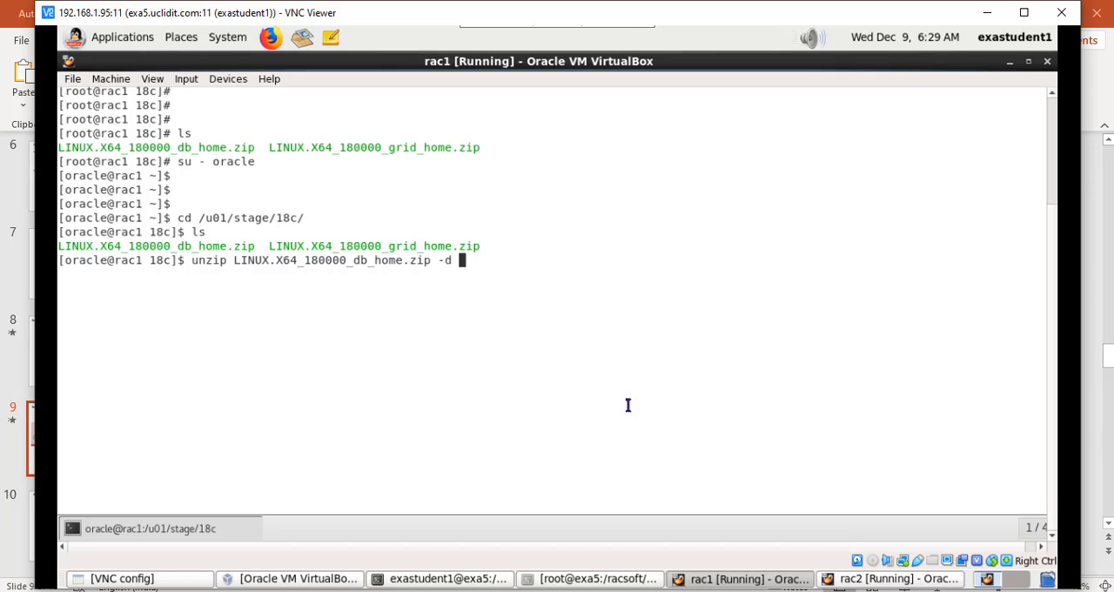
{"action": "type", "text": "/u01/app/"}
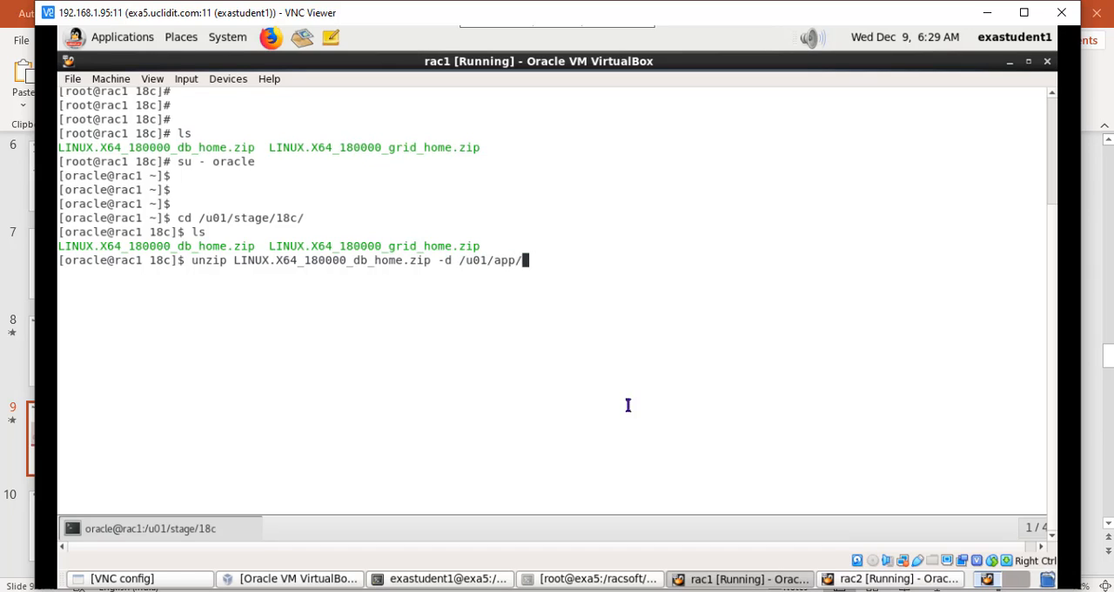
{"action": "type", "text": "oracle/product/18.0.0/dbhome_1/"}
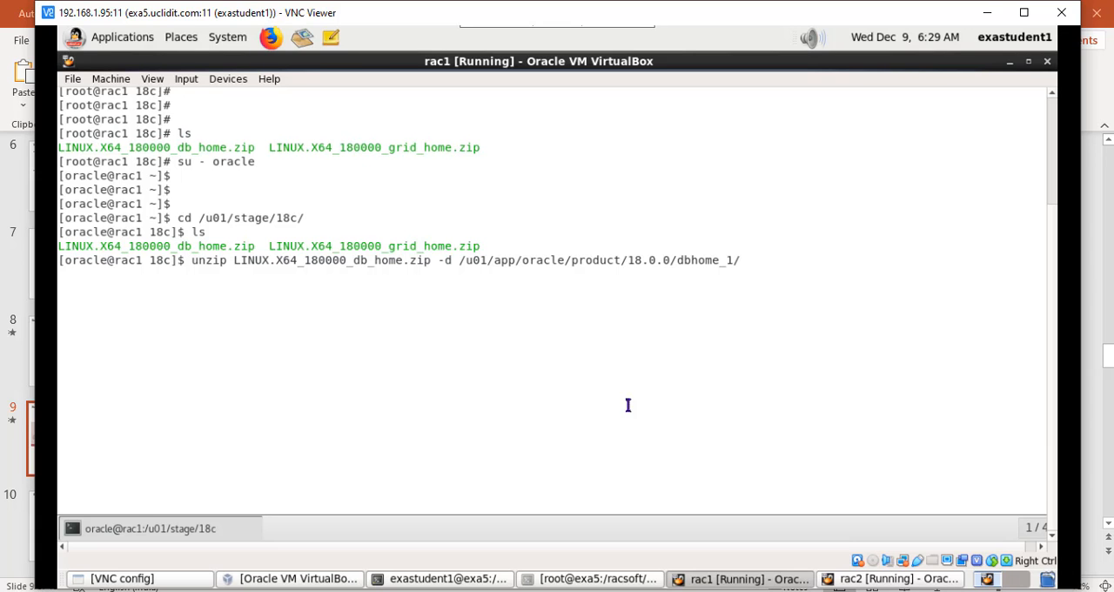
{"action": "key", "text": "Return"}
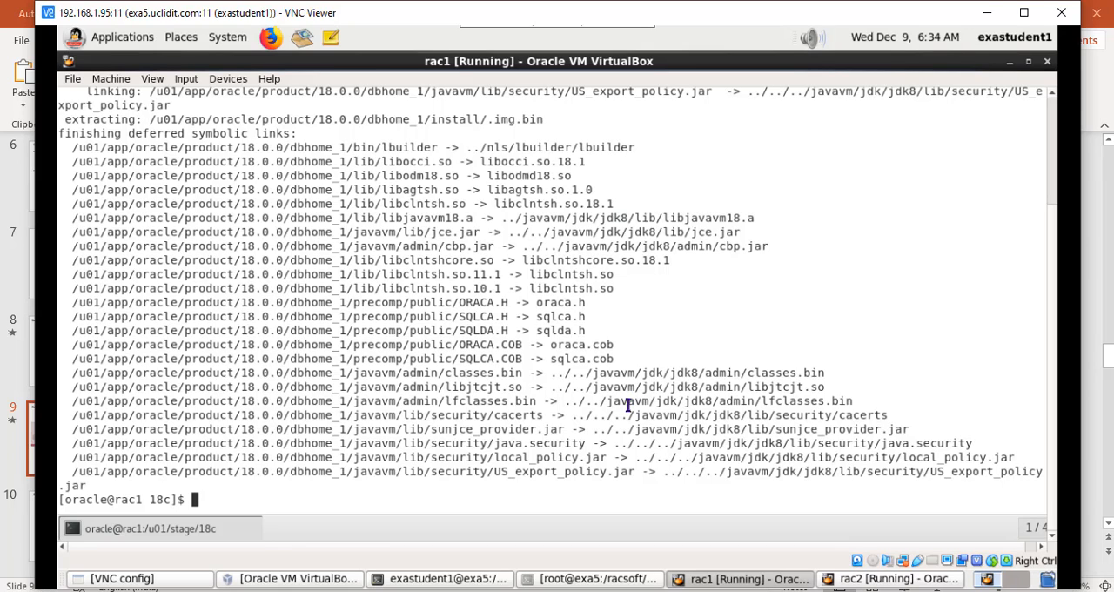
Step: Clear the unzip output from the rac1 terminal and add a few blank prompt lines
{"action": "type", "text": "clear"}
{"action": "key", "text": "Return"}
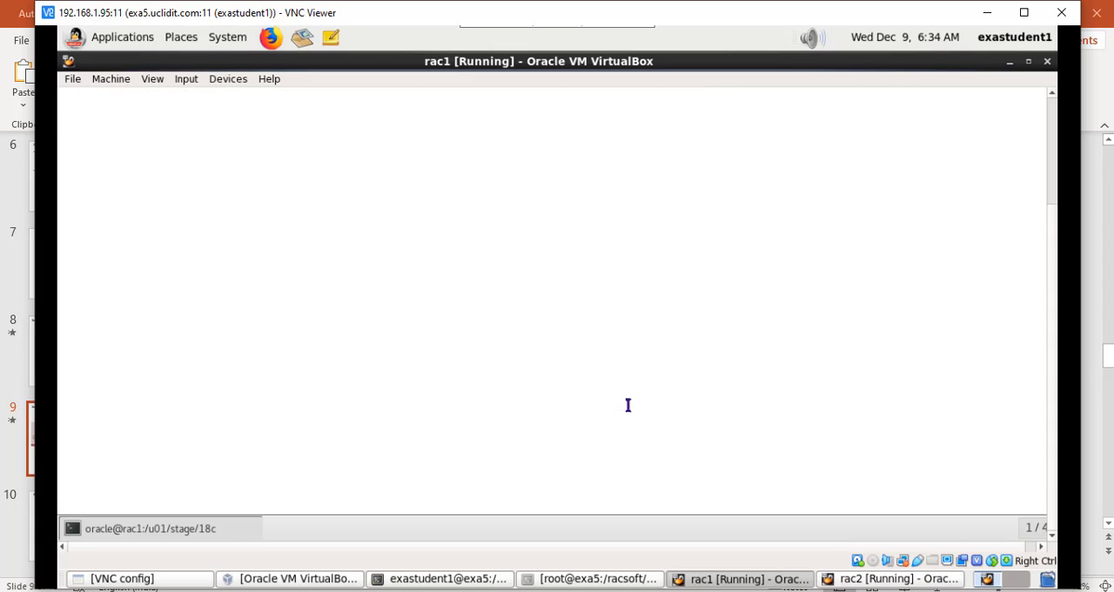
{"action": "key", "text": "Return"}
{"action": "key", "text": "Return"}
{"action": "key", "text": "Return"}
{"action": "key", "text": "Return"}
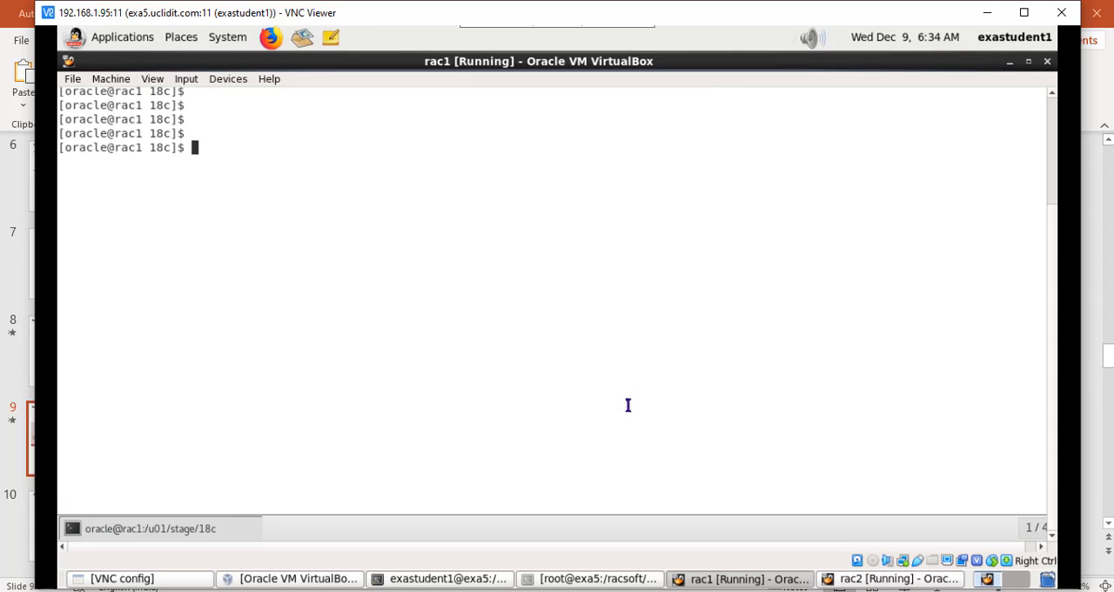
Step: Change to /u01/app/oracle/product/18.0.0/dbhome_1/ and list the extracted database home files
{"action": "type", "text": "cd /u"}
{"action": "type", "text": "01/app/oracle/"}
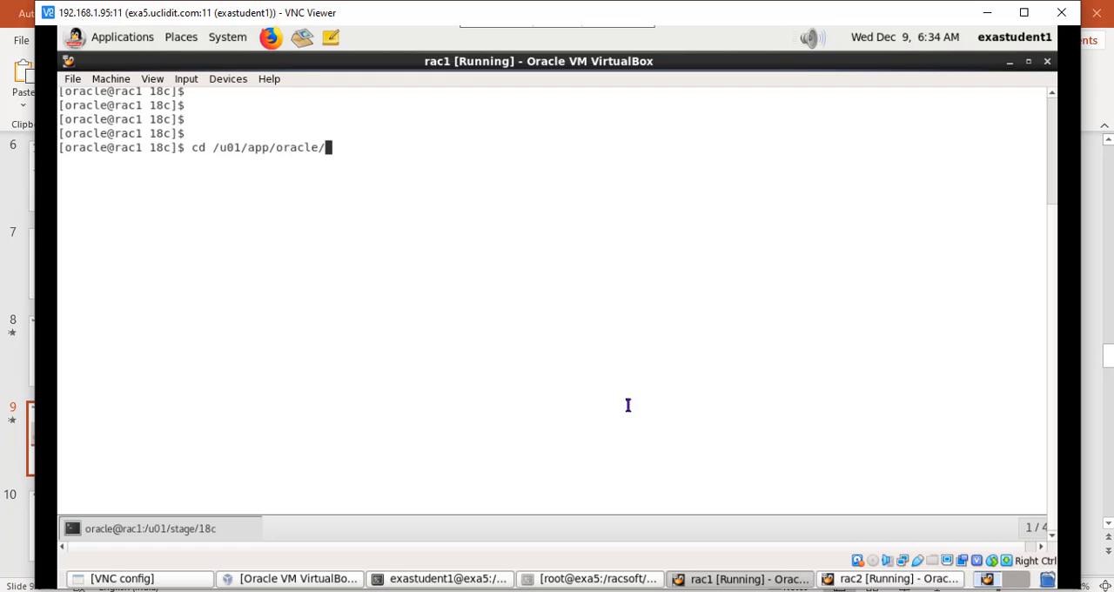
{"action": "type", "text": "product/18.0.0/dbhome_1/"}
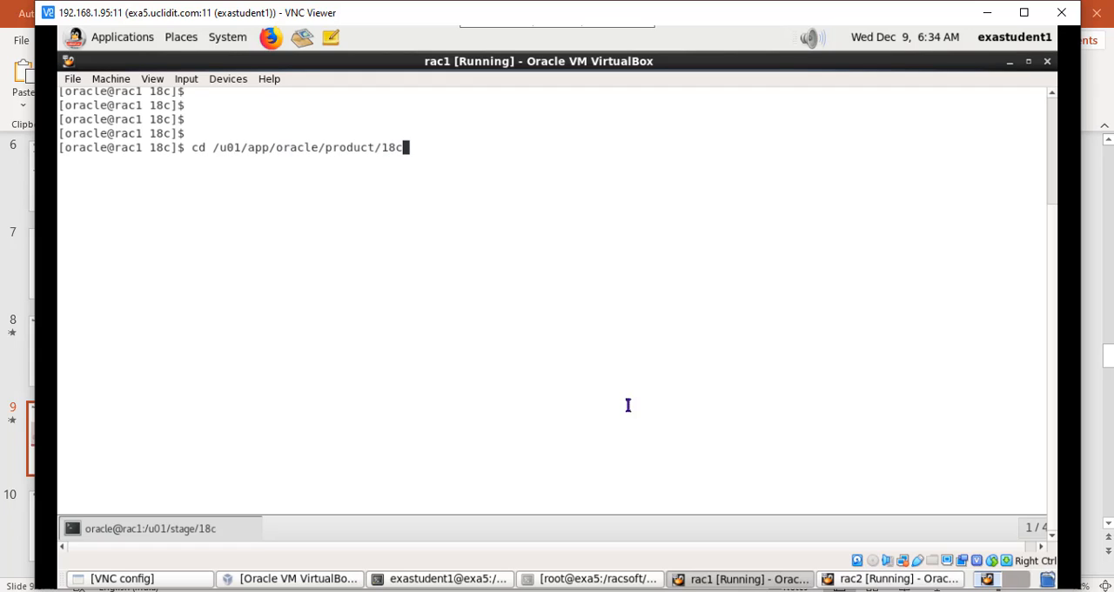
{"action": "key", "text": "Return"}
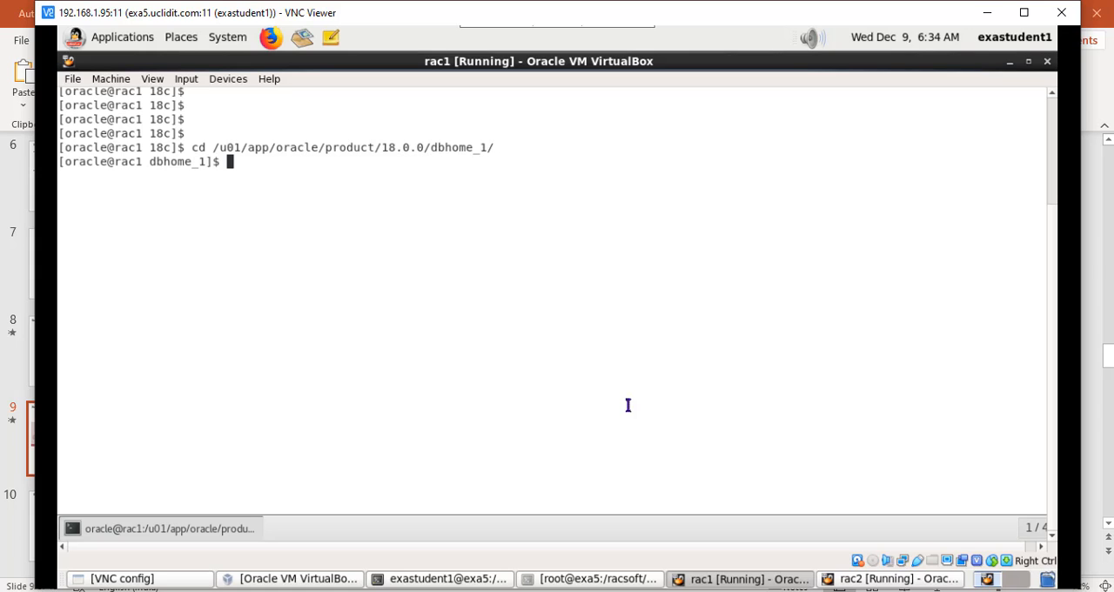
{"action": "type", "text": "ls"}
{"action": "key", "text": "Return"}
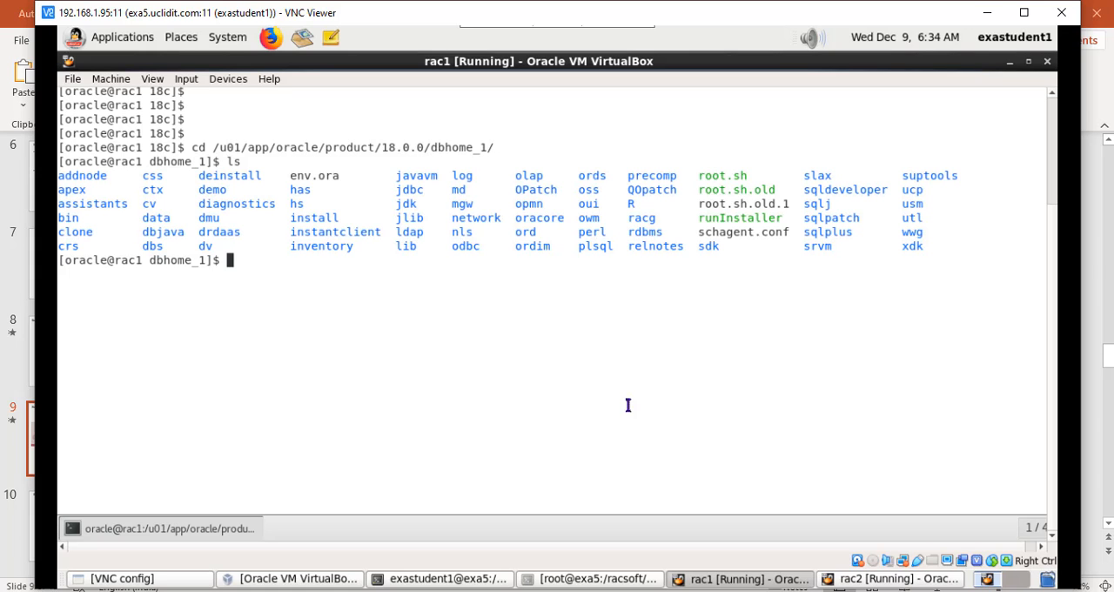
Step: Export the DISPLAY variable as :0 in the oracle user's session
{"action": "type", "text": "e"}
{"action": "type", "text": "xit"}
{"action": "key", "text": "BackSpace"}
{"action": "key", "text": "BackSpace"}
{"action": "key", "text": "BackSpace"}
{"action": "key", "text": "BackSpace"}
{"action": "type", "text": "export DISPOL"}
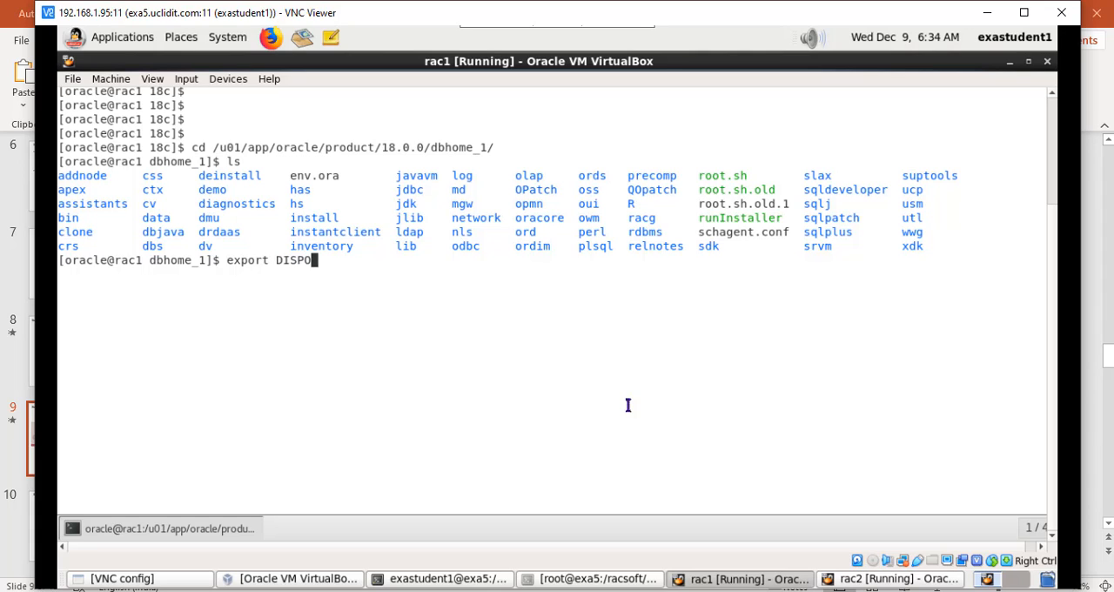
{"action": "key", "text": "BackSpace"}
{"action": "key", "text": "BackSpace"}
{"action": "type", "text": "LAY=:0"}
{"action": "key", "text": "Return"}
Step: Launch the Oracle Database 18c installer by running ./runInstaller from the database home
{"action": "type", "text": "./"}
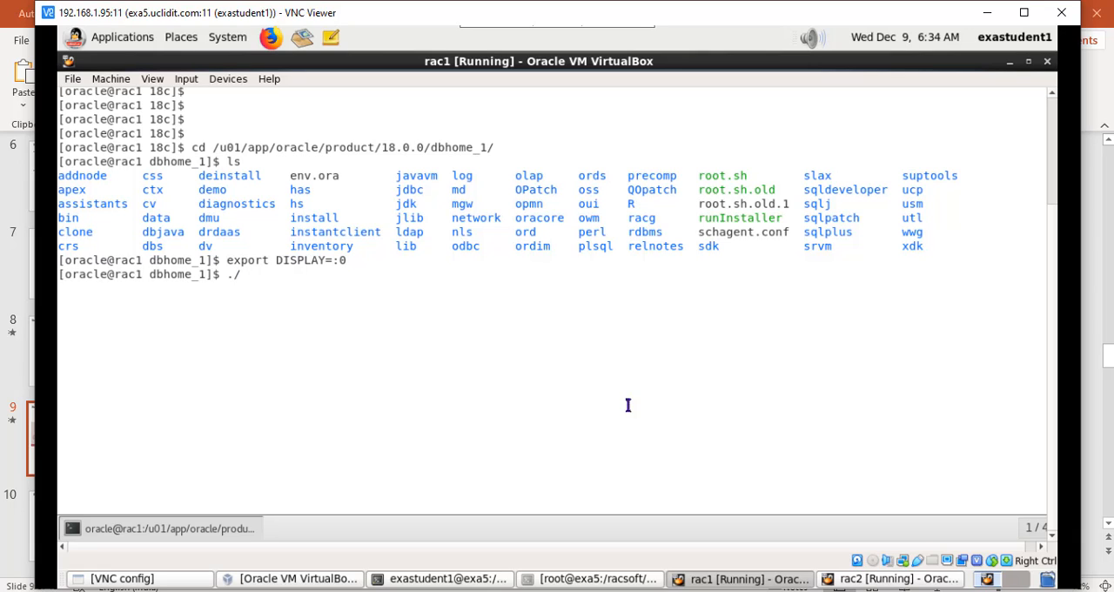
{"action": "type", "text": "run"}
{"action": "key", "text": "Tab"}
{"action": "key", "text": "Return"}
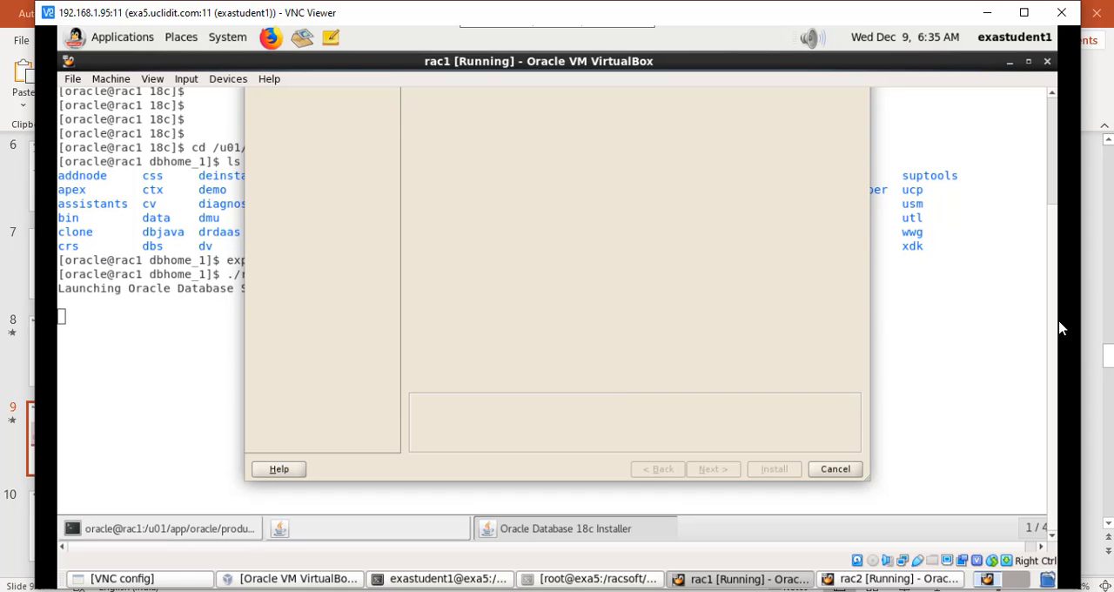
Step: Choose Set Up Software Only and proceed with the Oracle Real Application Clusters database installation type
{"action": "left_click_drag", "start_coordinate": [1053, 328], "coordinate": [1057, 223]}
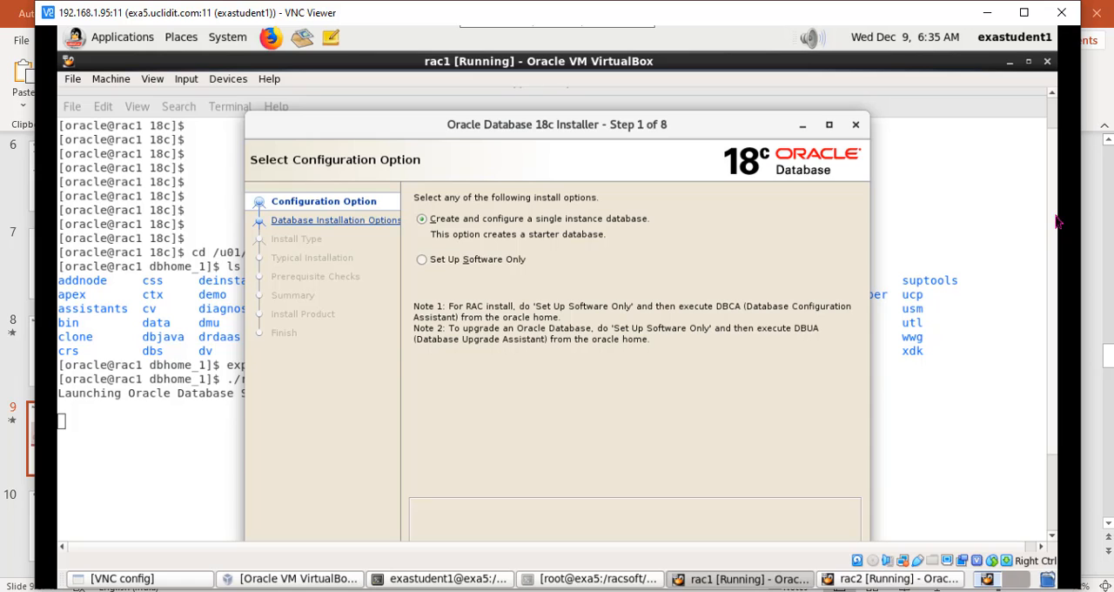
{"action": "left_click_drag", "start_coordinate": [554, 128], "coordinate": [533, 114]}
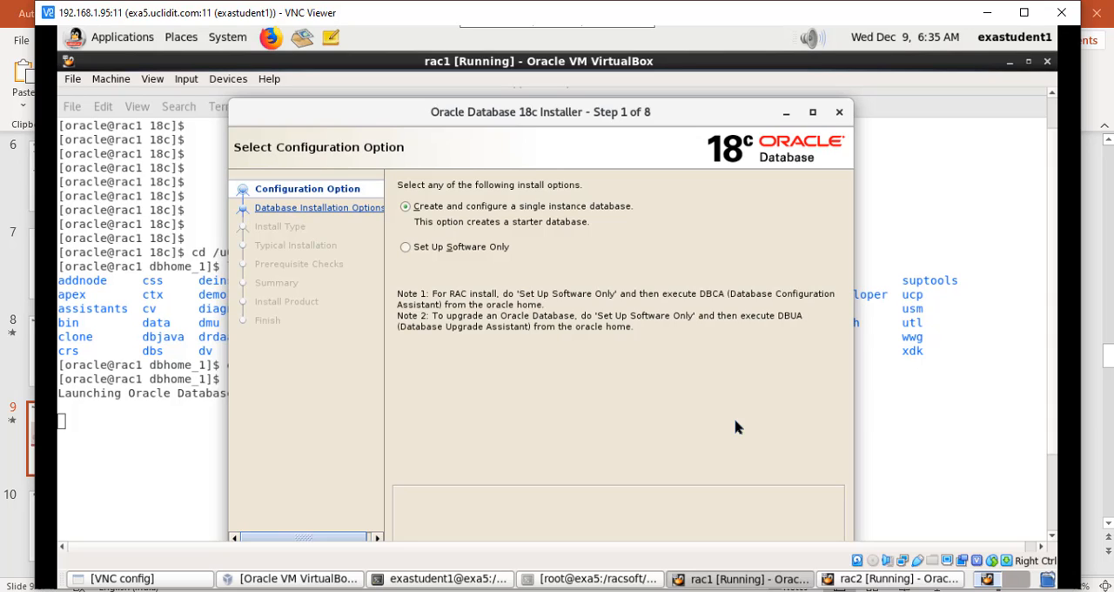
{"action": "left_click", "coordinate": [417, 252]}
{"action": "scroll", "coordinate": [1053, 362], "scroll_direction": "down", "scroll_amount": 2}
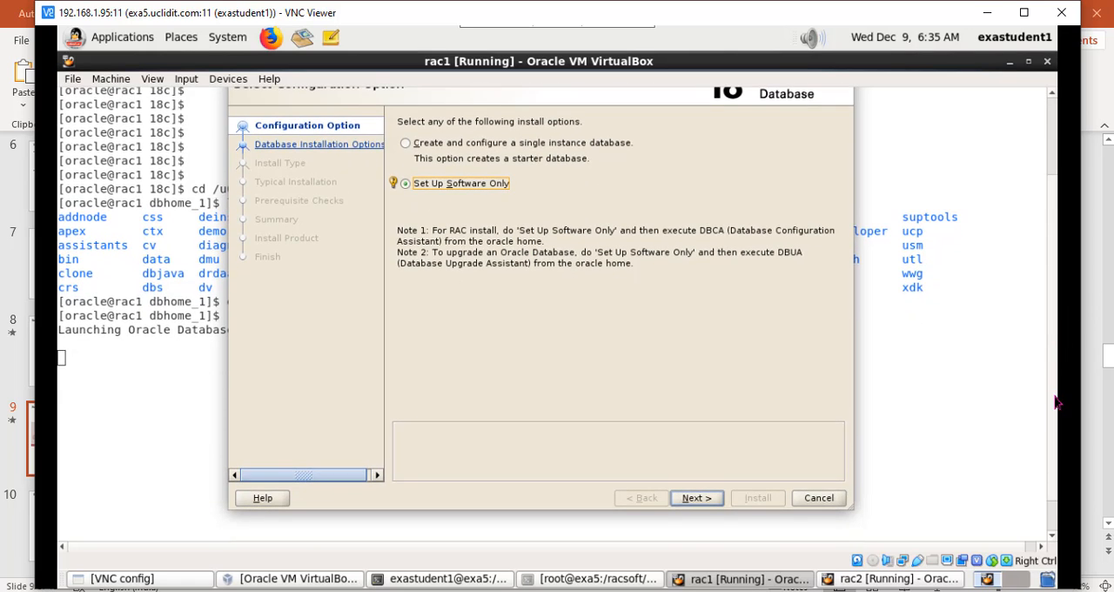
{"action": "left_click", "coordinate": [705, 503]}
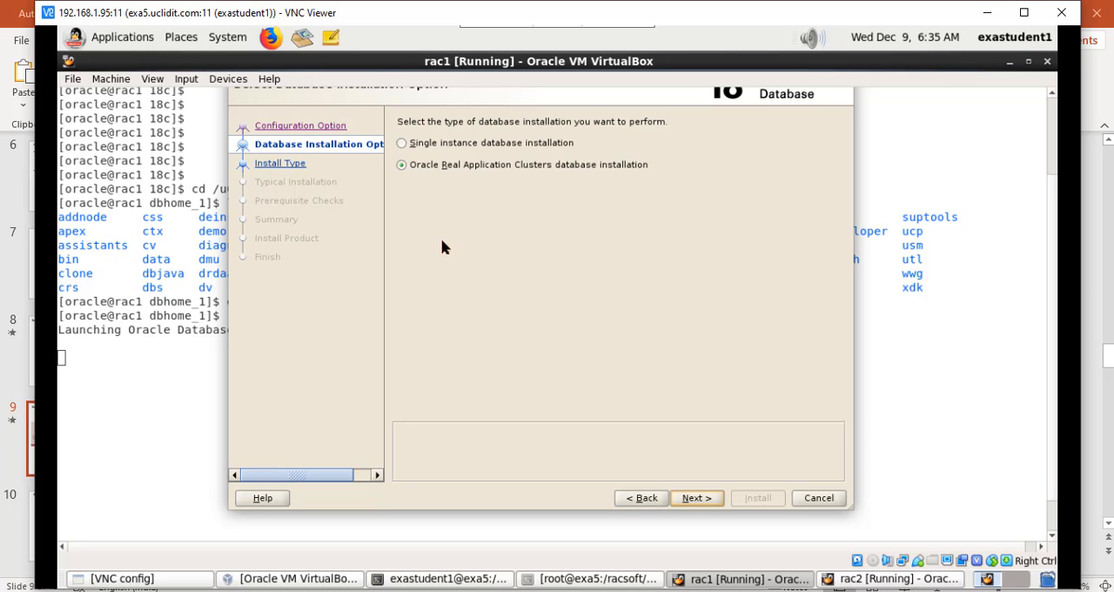
{"action": "scroll", "coordinate": [1053, 322], "scroll_direction": "up", "scroll_amount": 1}
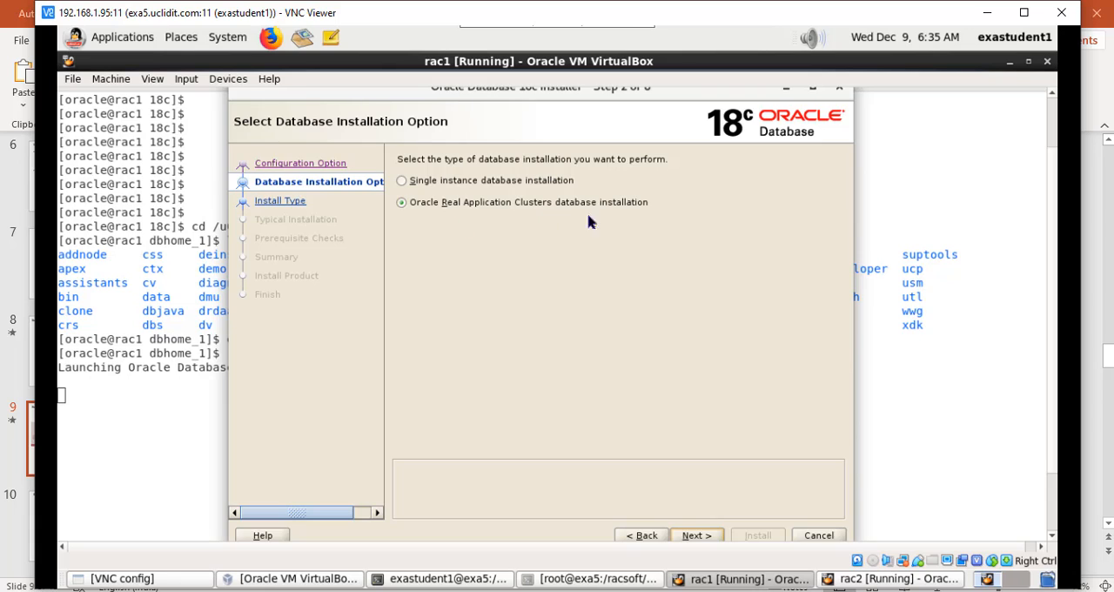
{"action": "left_click", "coordinate": [696, 535]}
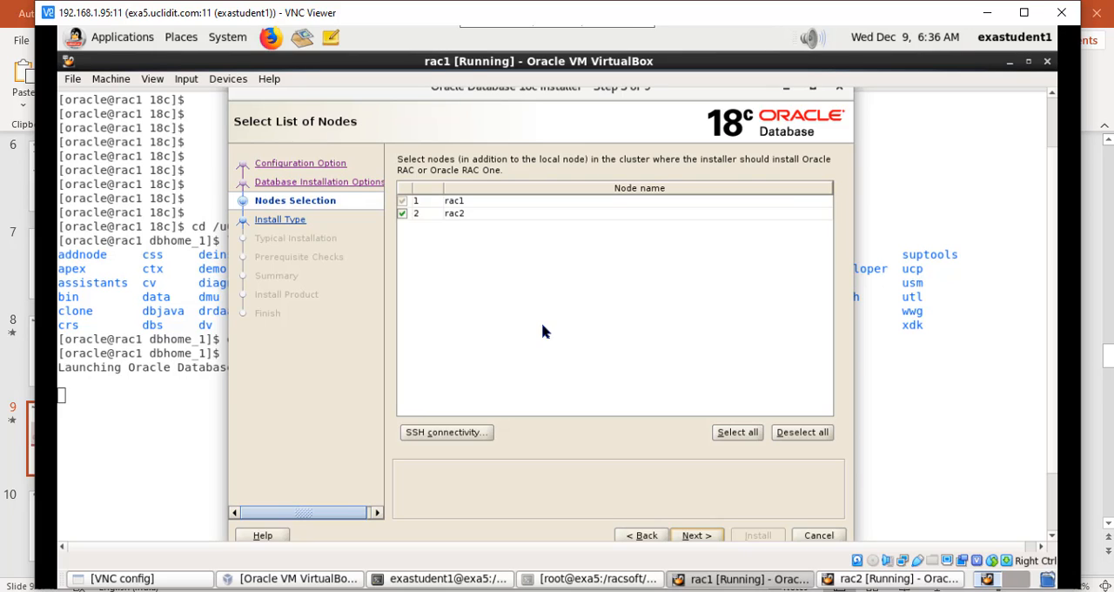
Step: Set up passwordless SSH connectivity between rac1 and rac2 with the oracle OS password, and continue past node selection
{"action": "left_click", "coordinate": [462, 430]}
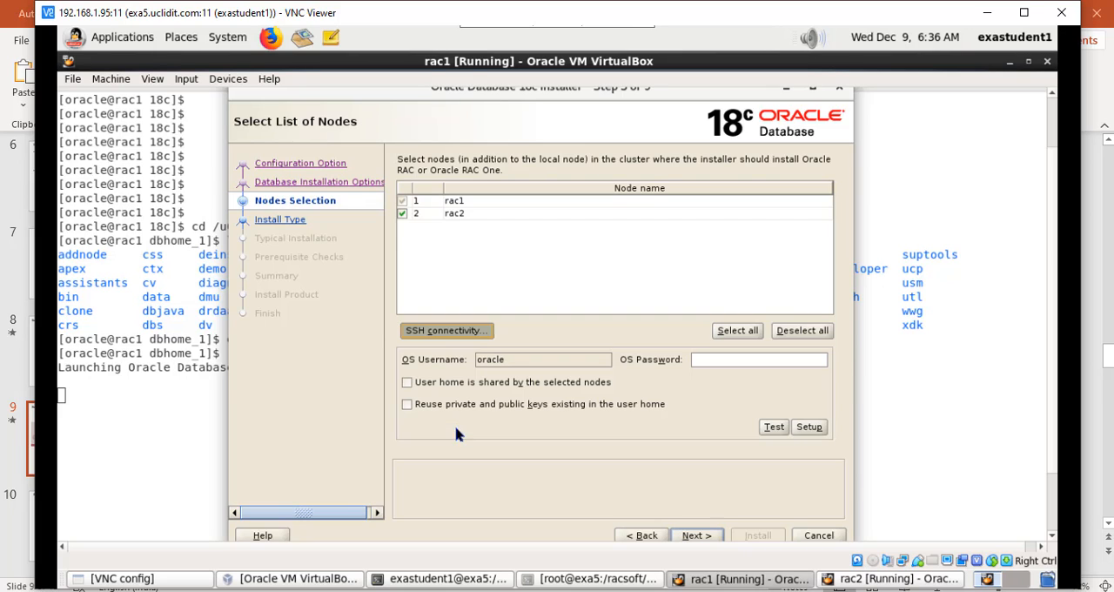
{"action": "left_click", "coordinate": [711, 358]}
{"action": "type", "text": "••••••••"}
{"action": "left_click", "coordinate": [808, 427]}
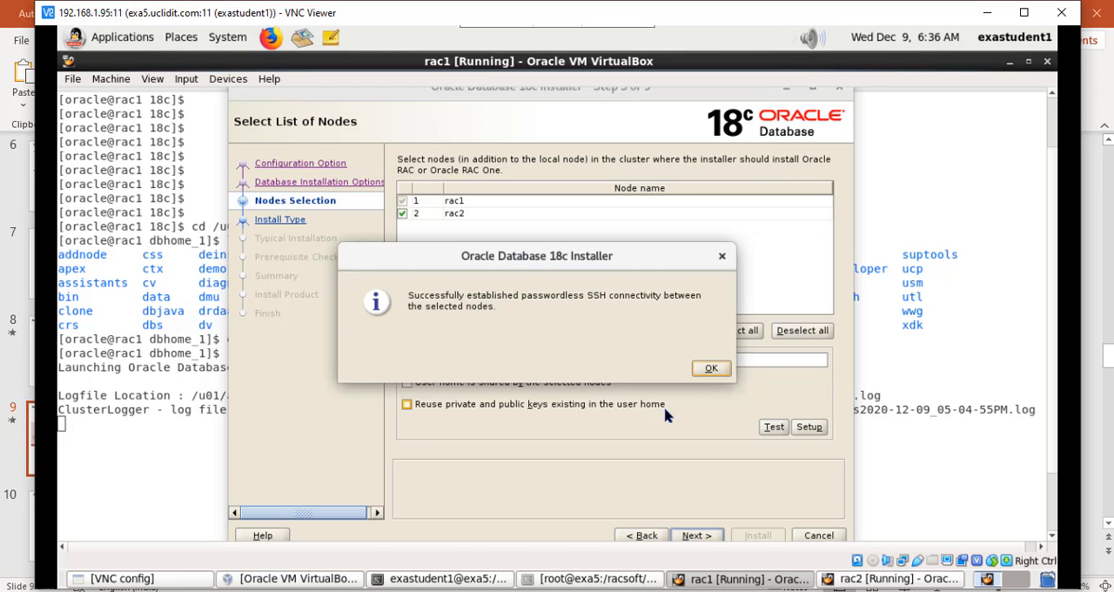
{"action": "left_click", "coordinate": [706, 371]}
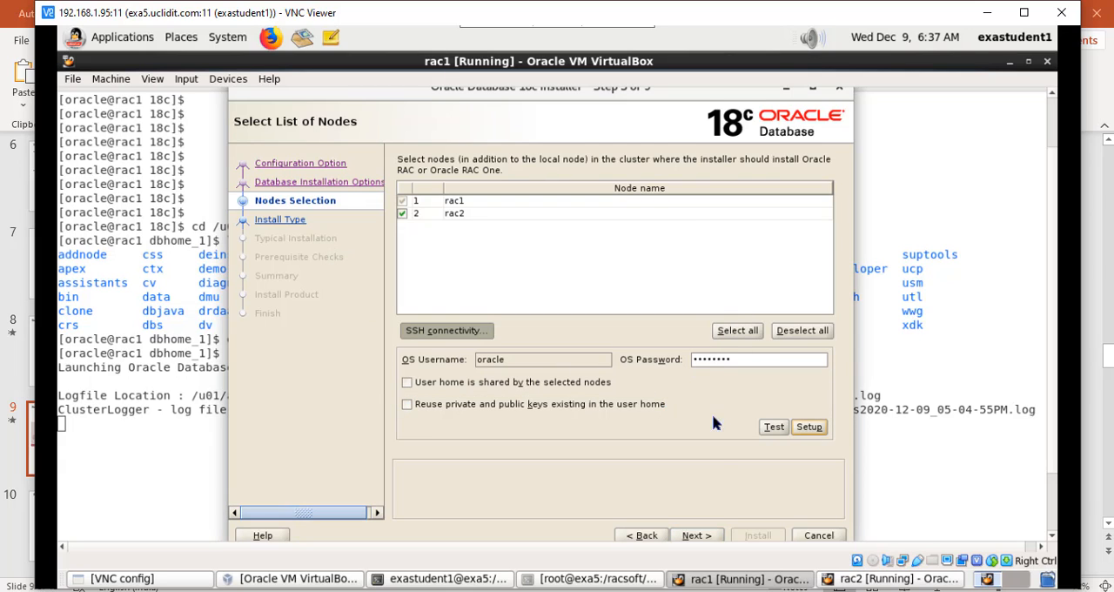
{"action": "left_click", "coordinate": [697, 533]}
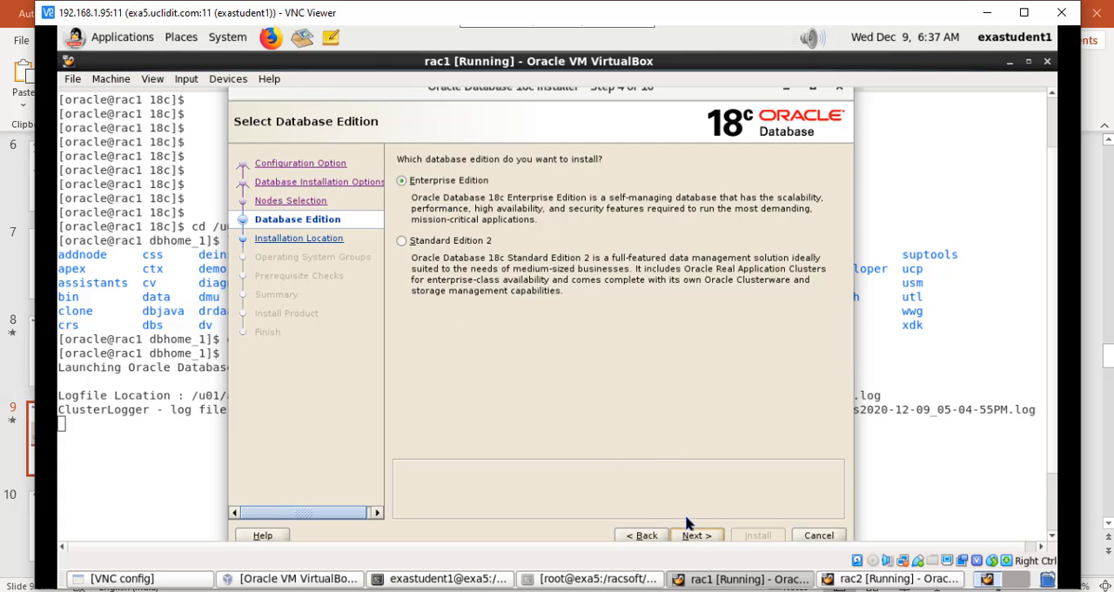
Step: Accept Enterprise Edition, Oracle base /u01/app/oracle and the preset privileged operating system groups, proceeding to the prerequisite checks
{"action": "left_click", "coordinate": [693, 536]}
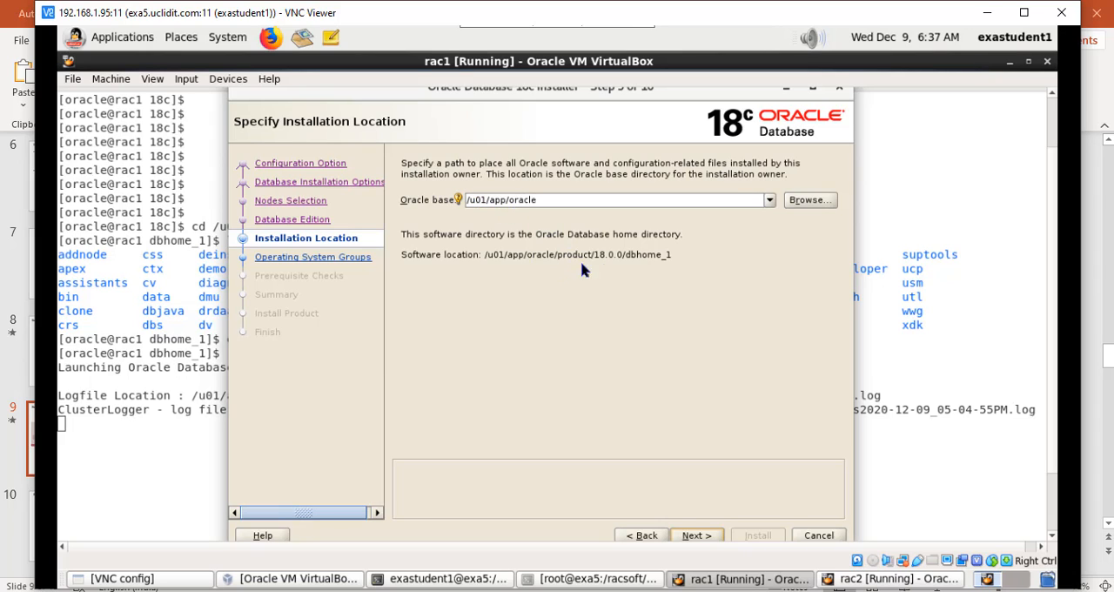
{"action": "left_click", "coordinate": [702, 534]}
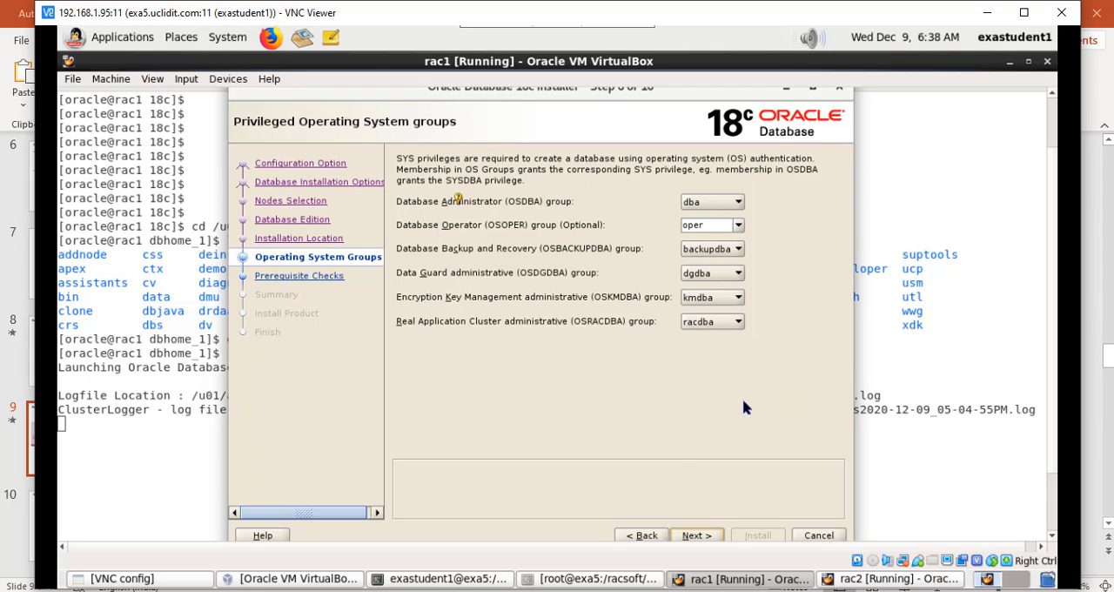
{"action": "left_click", "coordinate": [696, 535]}
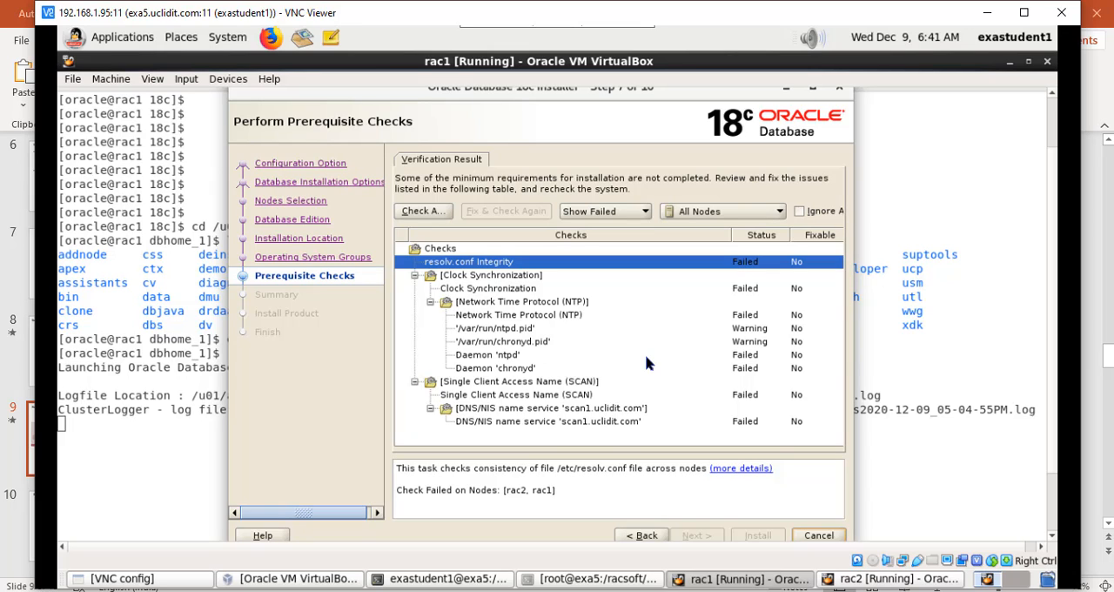
Step: Ignore all failed prerequisite checks, confirm continuing, and start the installation from the summary
{"action": "left_click", "coordinate": [799, 211]}
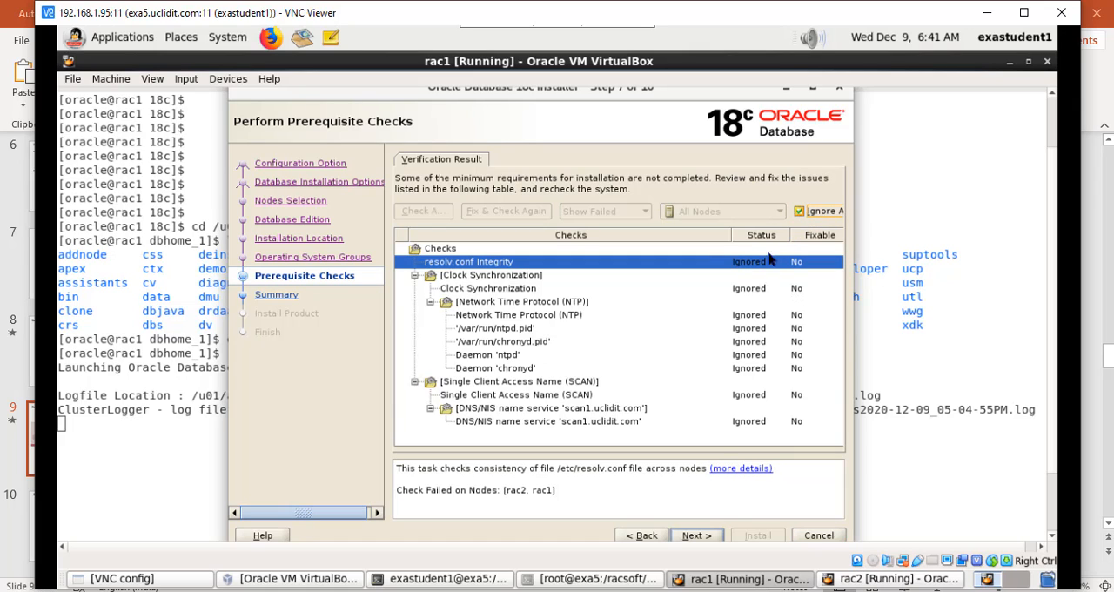
{"action": "left_click", "coordinate": [694, 536]}
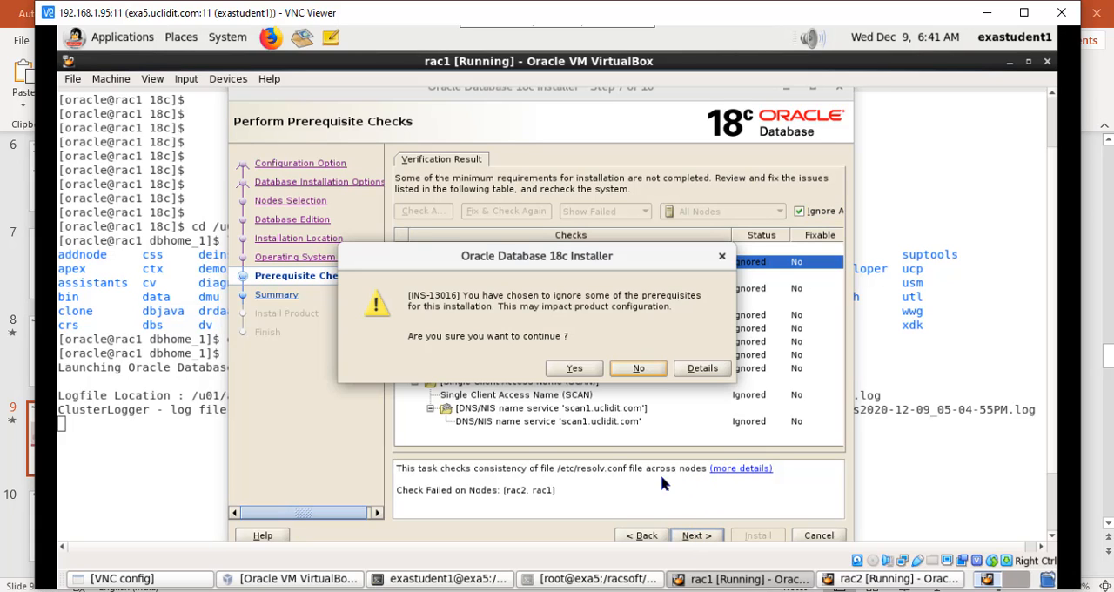
{"action": "left_click", "coordinate": [575, 369]}
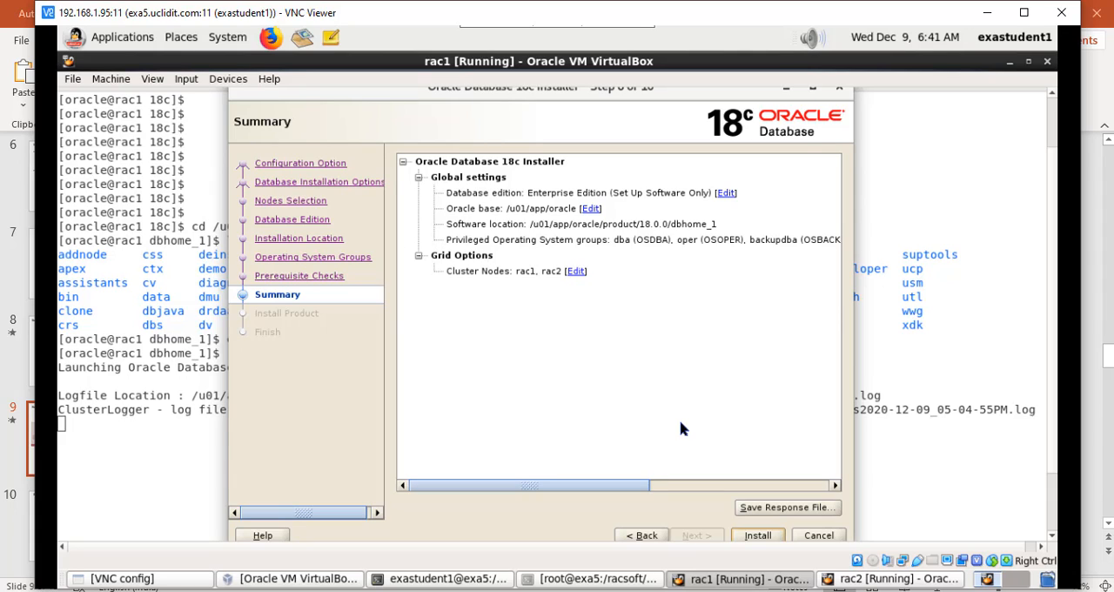
{"action": "left_click", "coordinate": [755, 535]}
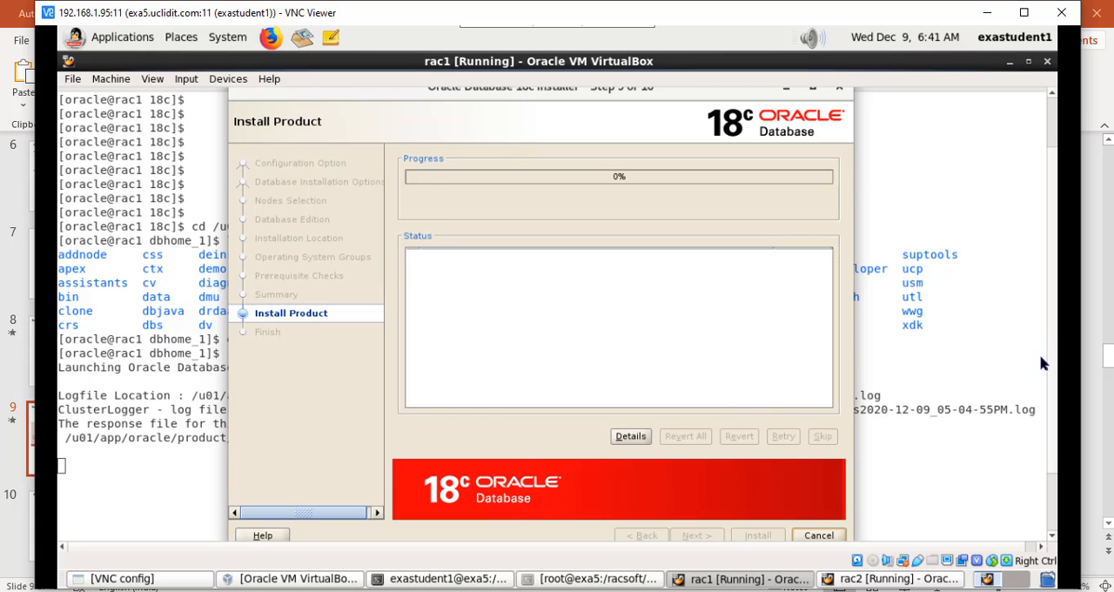
{"action": "left_click_drag", "start_coordinate": [1051, 309], "coordinate": [1053, 283]}
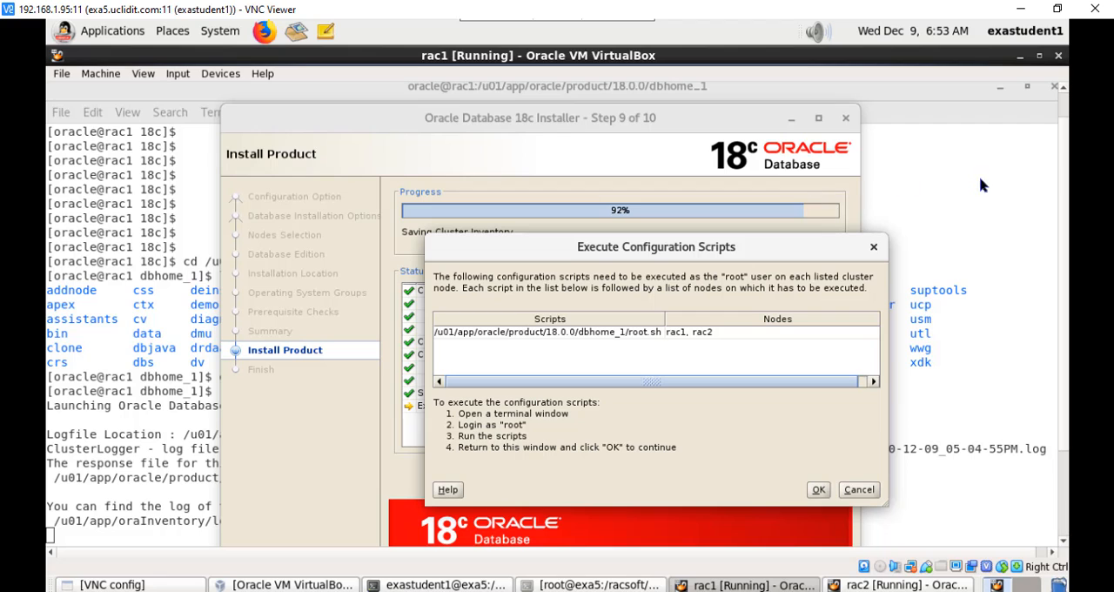
Step: Clear the oracle terminal from the rac1 desktop and open a new root terminal there
{"action": "left_click", "coordinate": [1019, 55]}
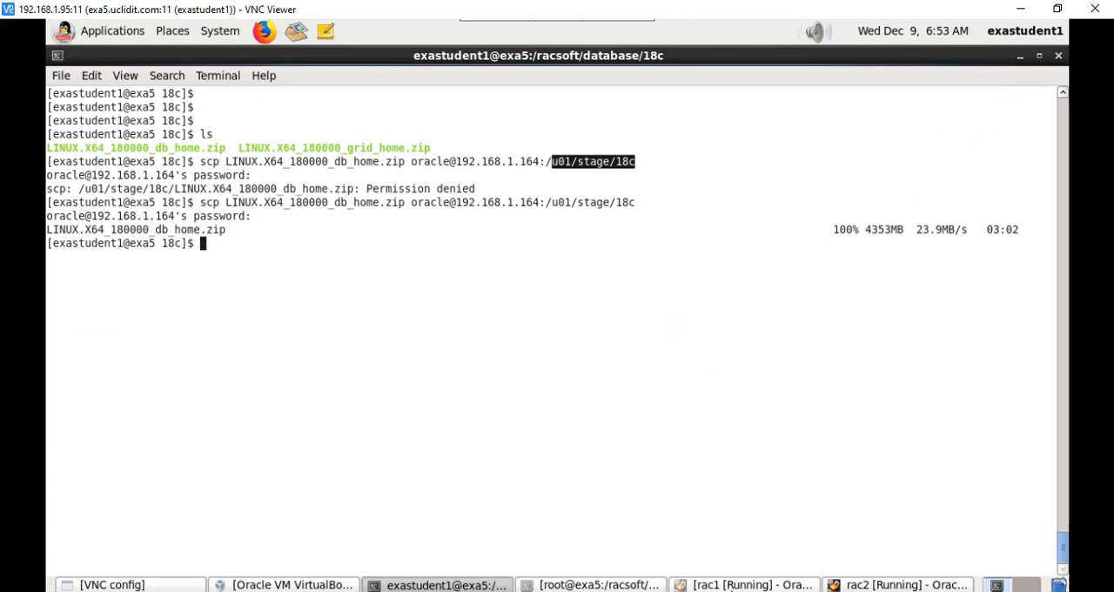
{"action": "left_click", "coordinate": [731, 584]}
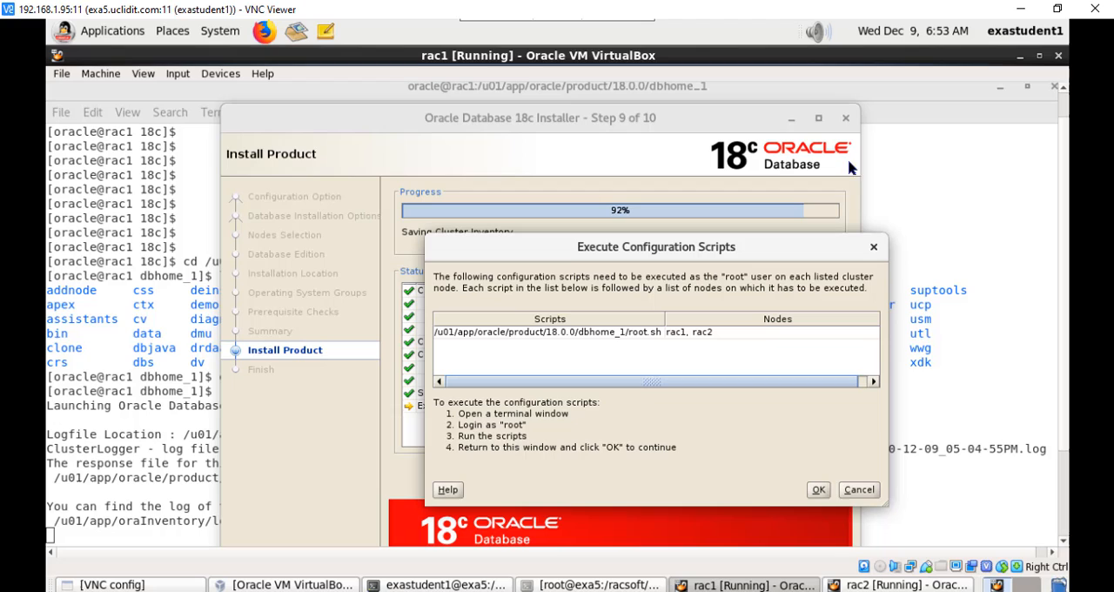
{"action": "left_click", "coordinate": [1000, 87]}
{"action": "right_click", "coordinate": [931, 134]}
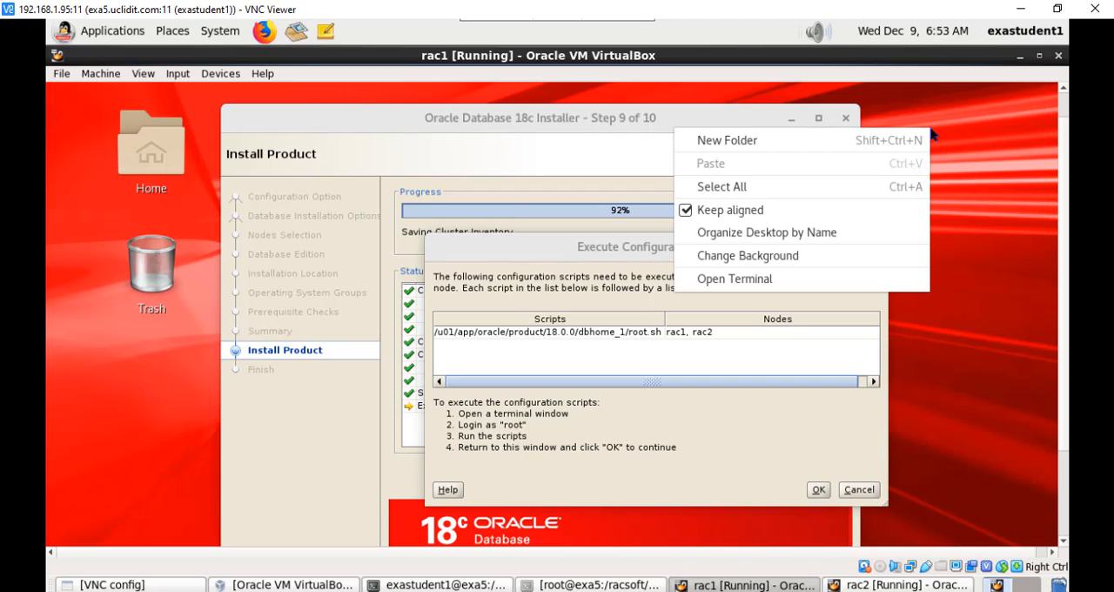
{"action": "left_click", "coordinate": [797, 280]}
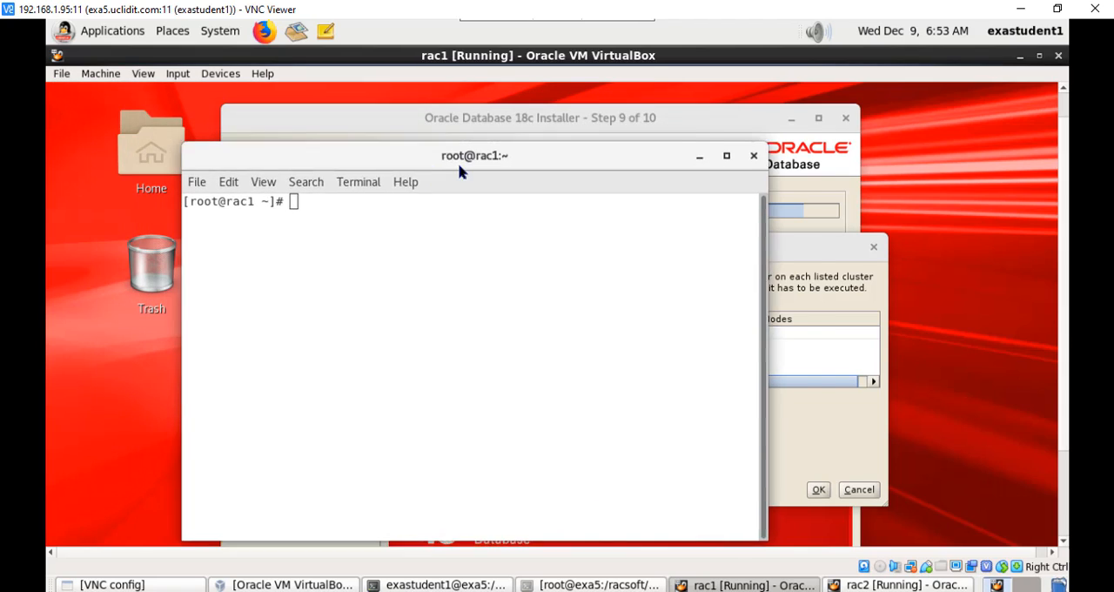
Step: Run /u01/app/oracle/product/18.0.0/dbhome_1/root.sh as root on rac1, accepting the default local bin directory /usr/local/bin
{"action": "type", "text": "/"}
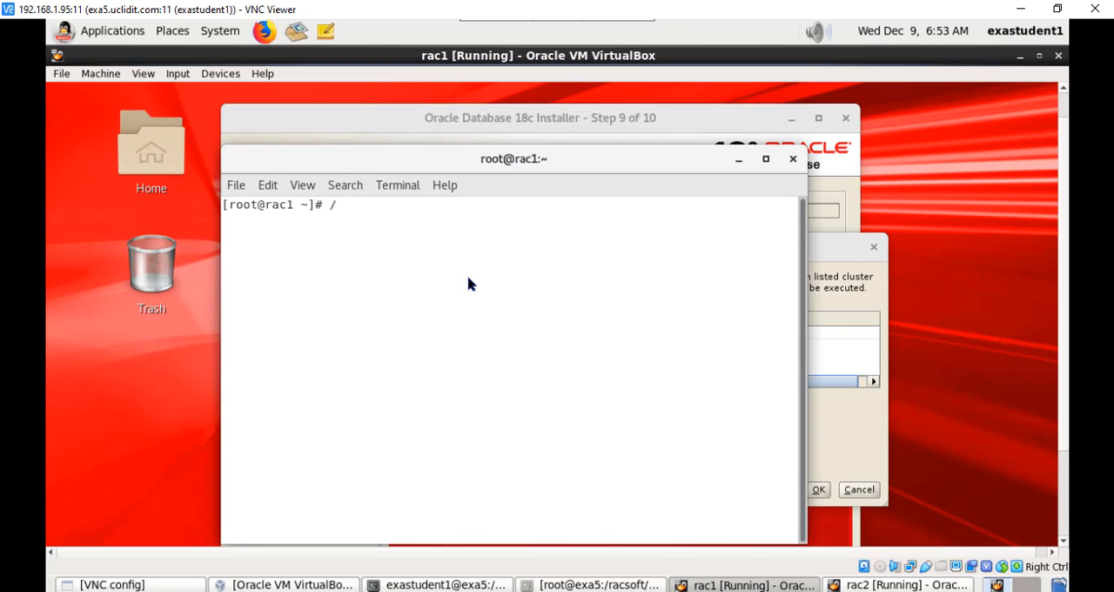
{"action": "type", "text": "u01/app/oracle/pr"}
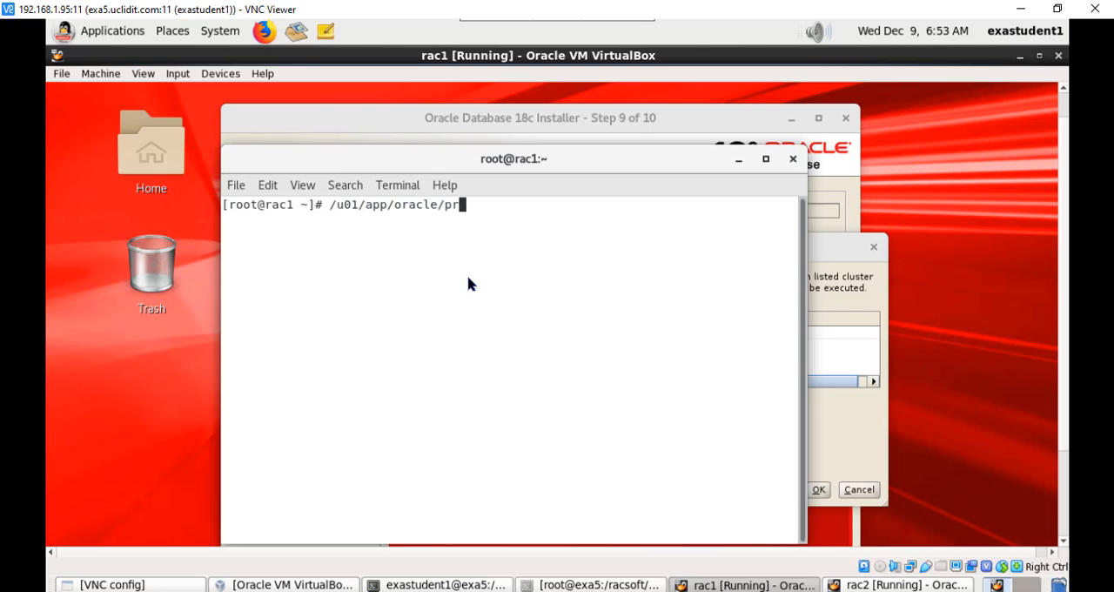
{"action": "key", "text": "Tab"}
{"action": "key", "text": "Tab"}
{"action": "key", "text": "Tab"}
{"action": "type", "text": "root.sh"}
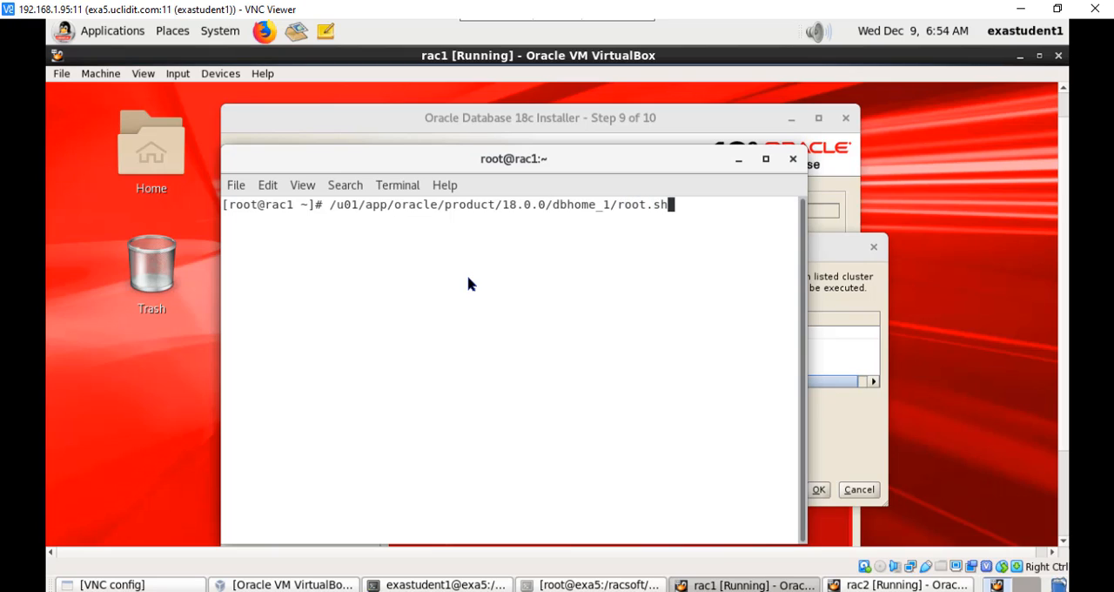
{"action": "key", "text": "Return"}
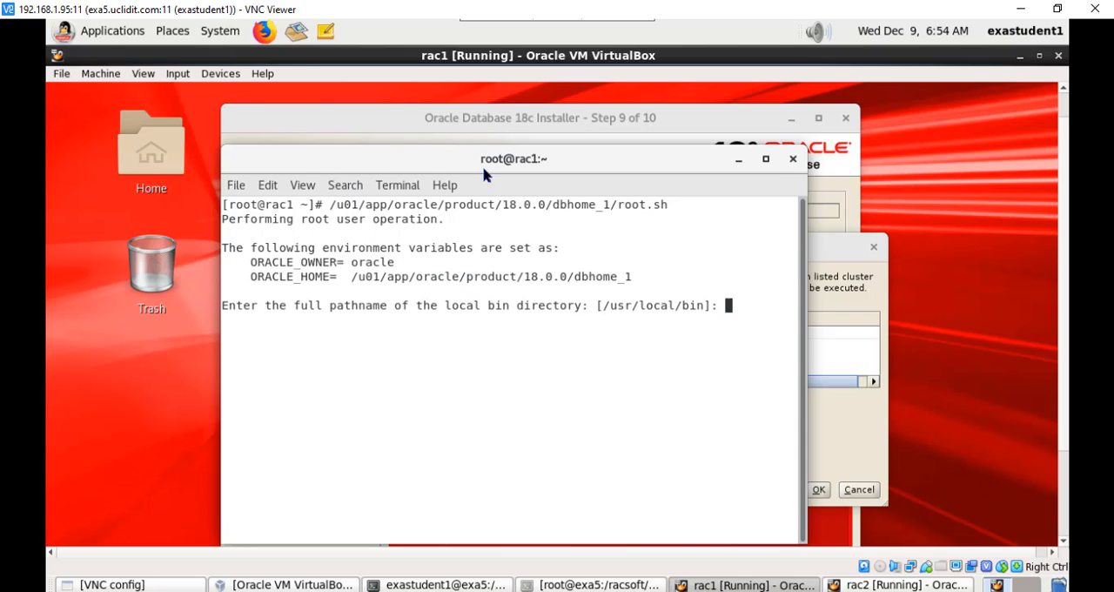
{"action": "key", "text": "Return"}
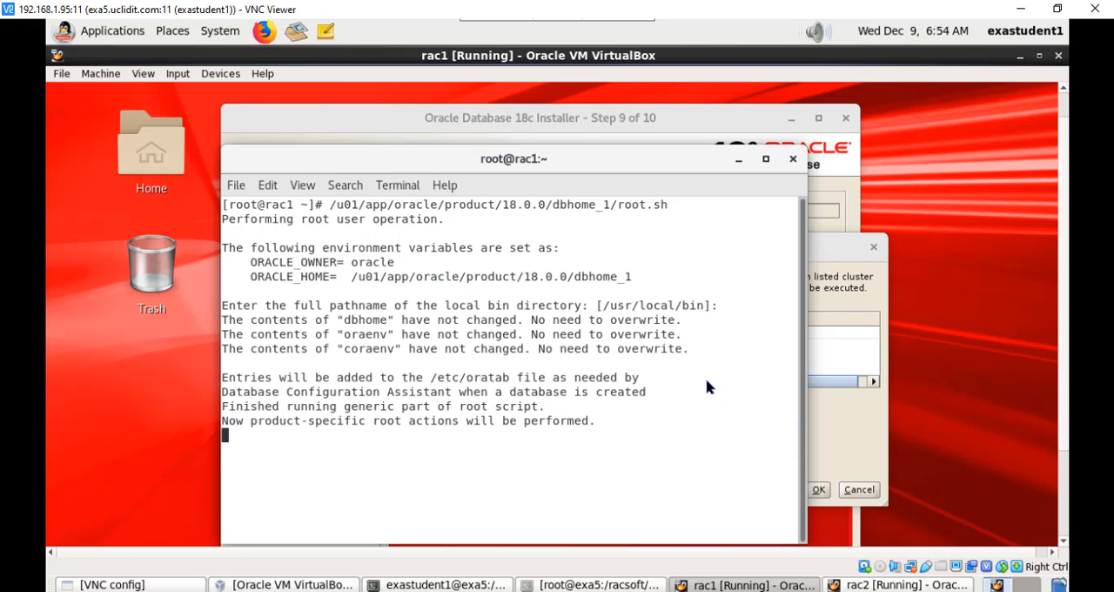
{"action": "left_click", "coordinate": [737, 161]}
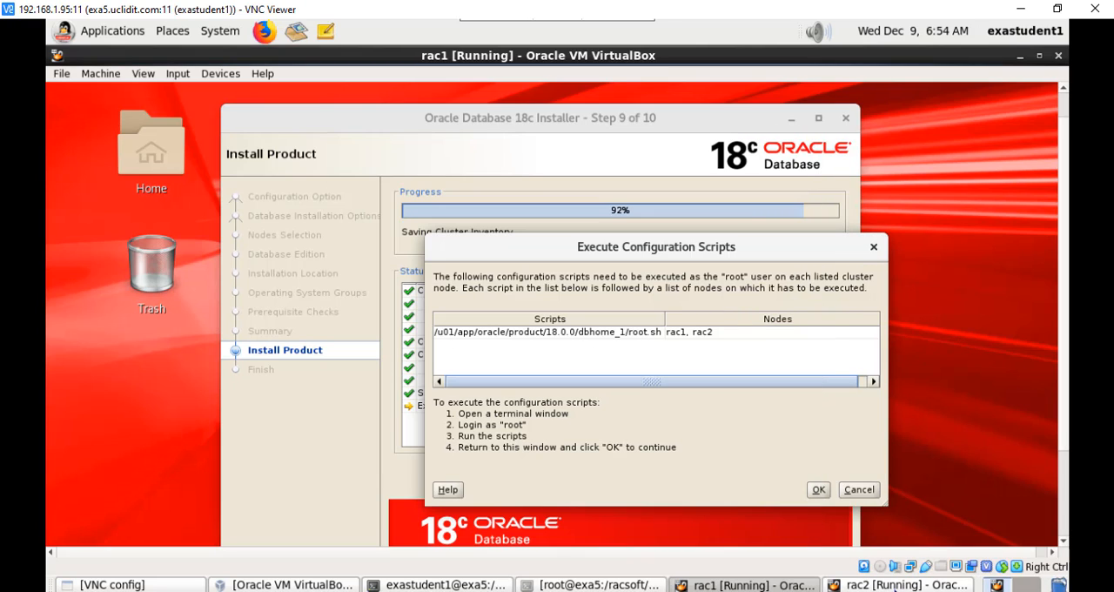
Step: Switch to the rac2 virtual machine and unlock its root session with the root password
{"action": "left_click", "coordinate": [895, 589]}
{"action": "key", "text": "Return"}
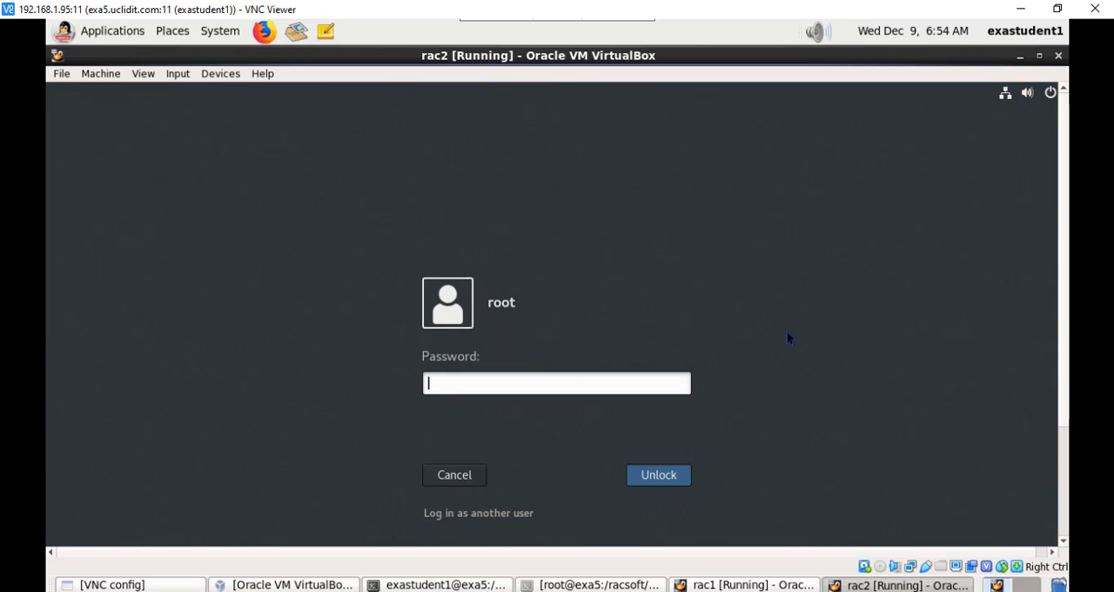
{"action": "type", "text": "oracle1"}
{"action": "key", "text": "Return"}
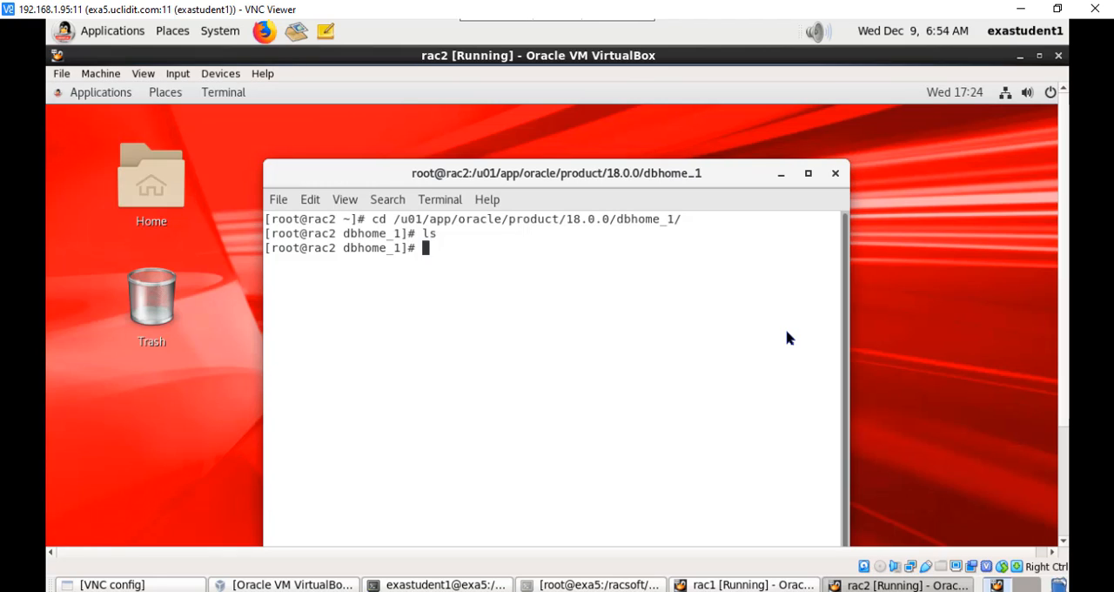
Step: List the dbhome_1 directory on rac2 and run ./root.sh, accepting the default local bin directory /usr/local/bin
{"action": "type", "text": "ls"}
{"action": "key", "text": "Return"}
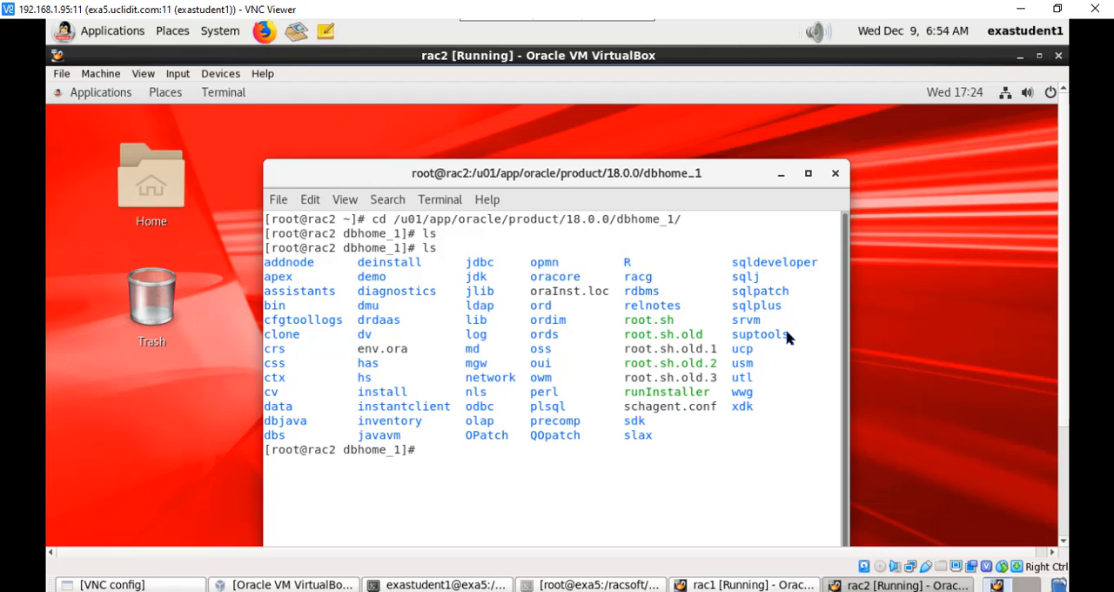
{"action": "type", "text": "./root.sh"}
{"action": "key", "text": "Return"}
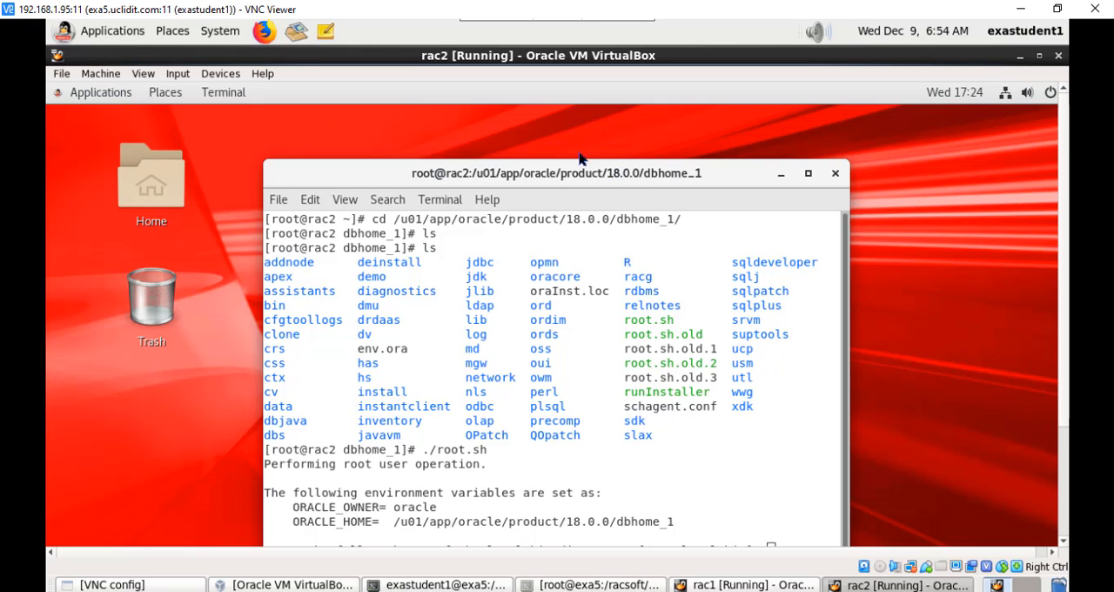
{"action": "left_click_drag", "start_coordinate": [609, 178], "coordinate": [561, 126]}
{"action": "key", "text": "Return"}
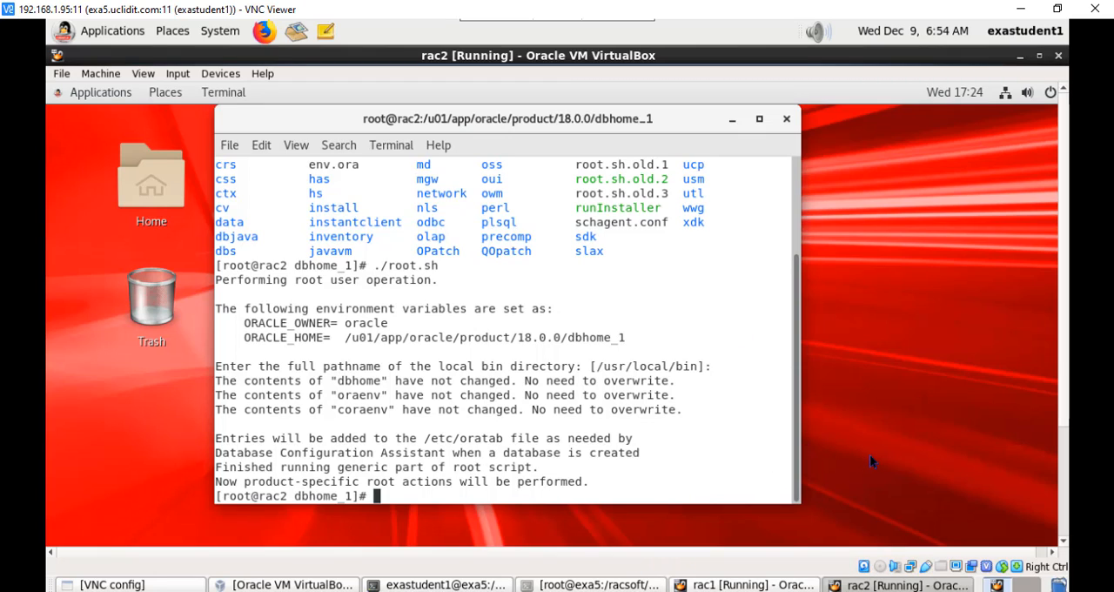
Step: Return to rac1, confirm in the installer that the configuration scripts have been executed, and close the finished installer
{"action": "left_click", "coordinate": [763, 585]}
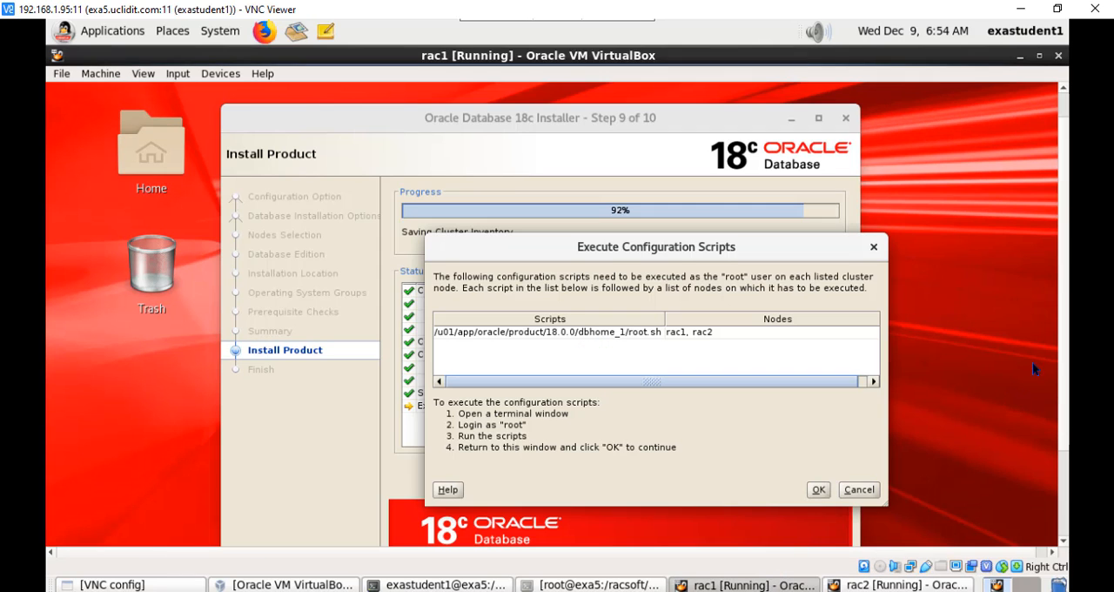
{"action": "left_click_drag", "start_coordinate": [1063, 380], "coordinate": [1063, 410]}
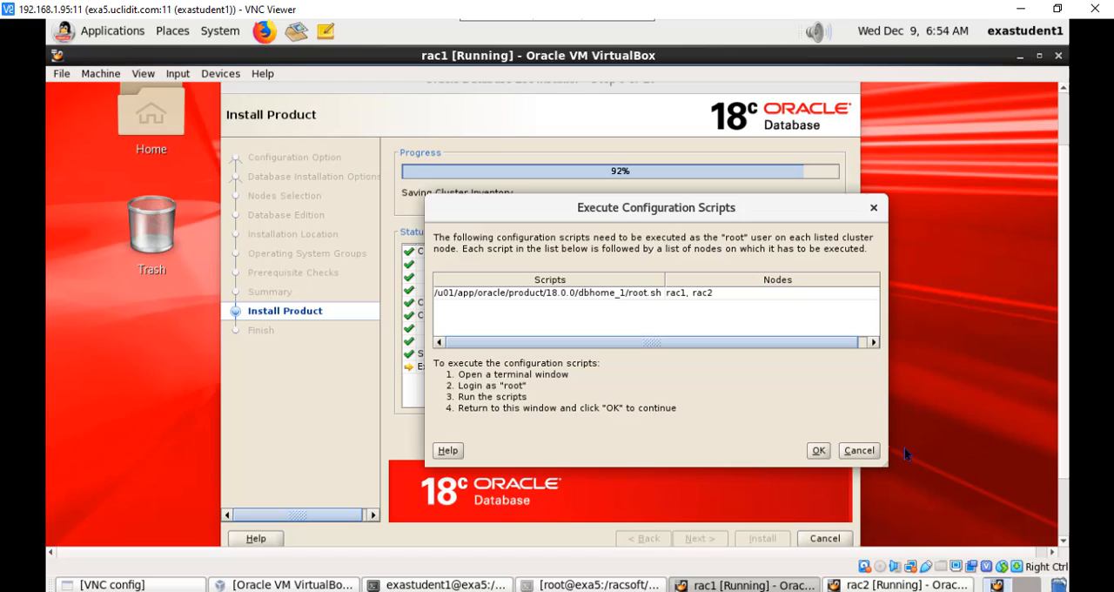
{"action": "left_click", "coordinate": [818, 450]}
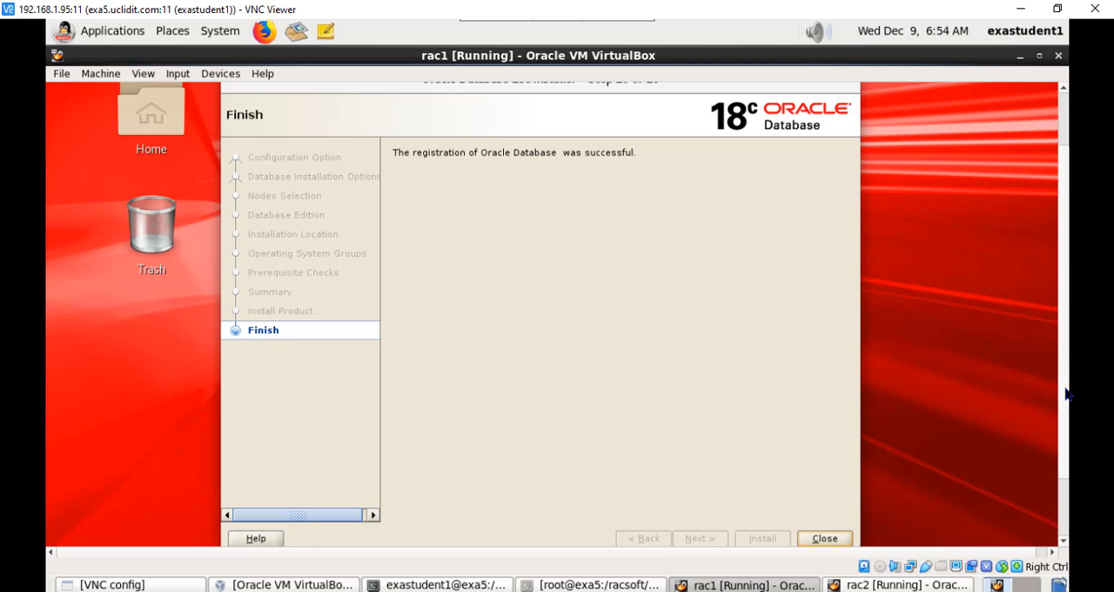
{"action": "scroll", "coordinate": [1064, 400], "scroll_direction": "up", "scroll_amount": 3}
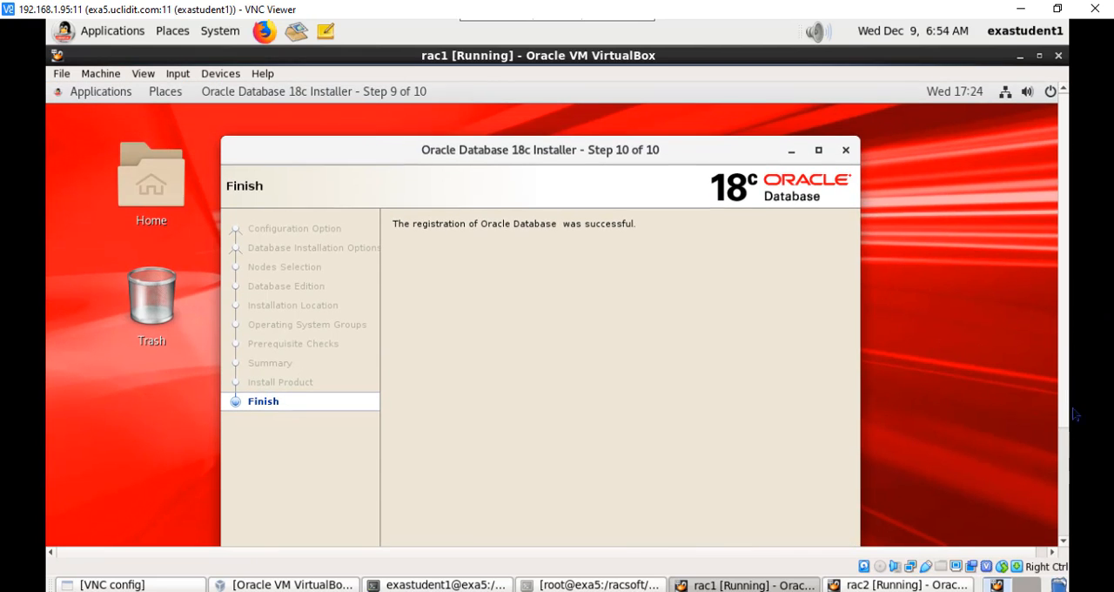
{"action": "scroll", "coordinate": [1063, 418], "scroll_direction": "down", "scroll_amount": 3}
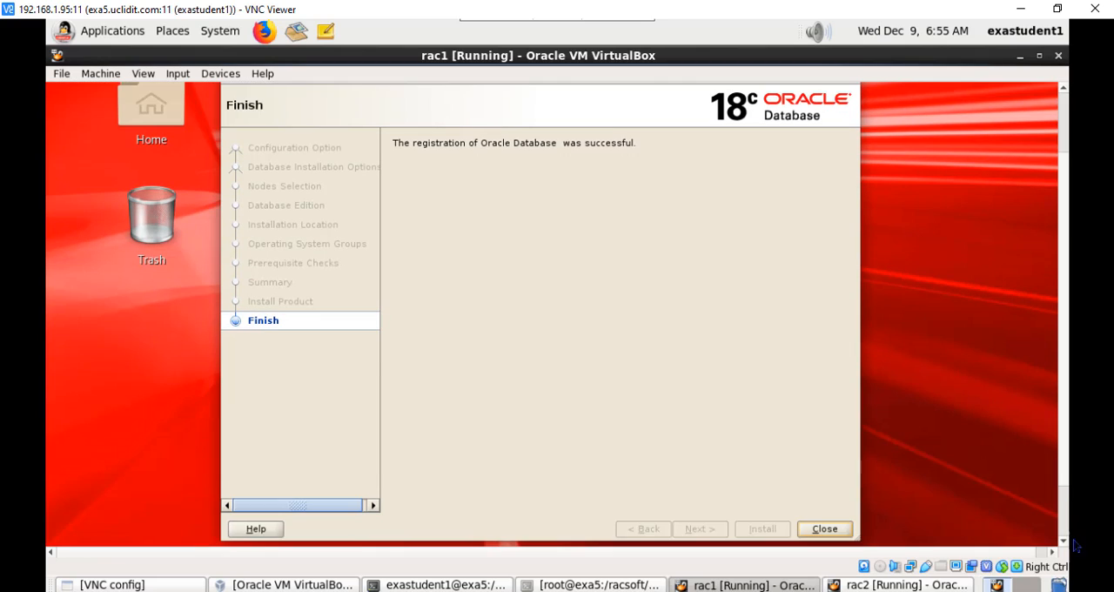
{"action": "left_click", "coordinate": [815, 529]}
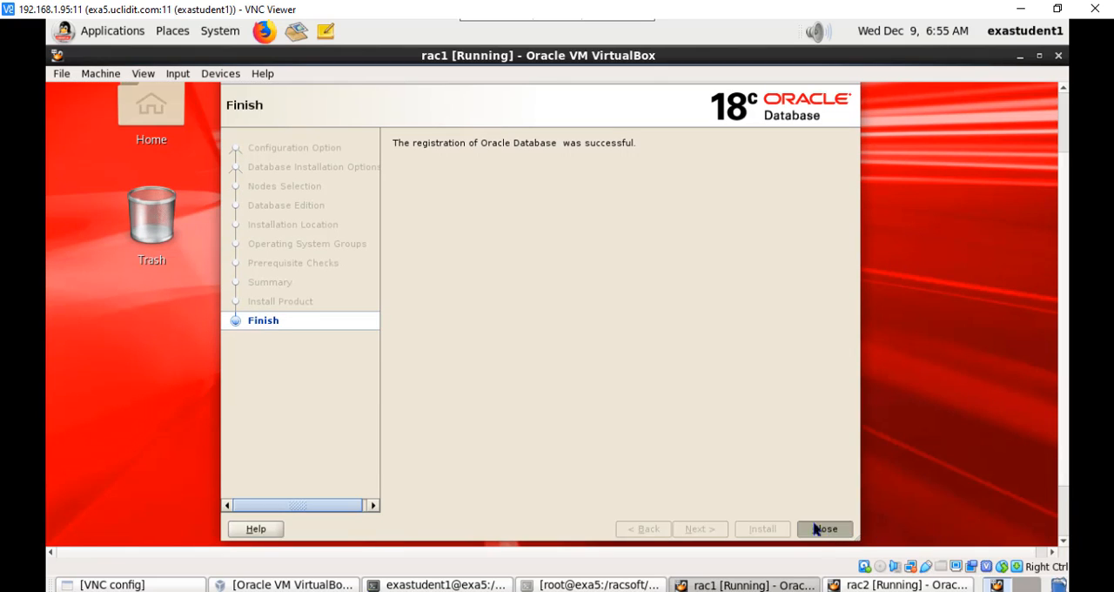